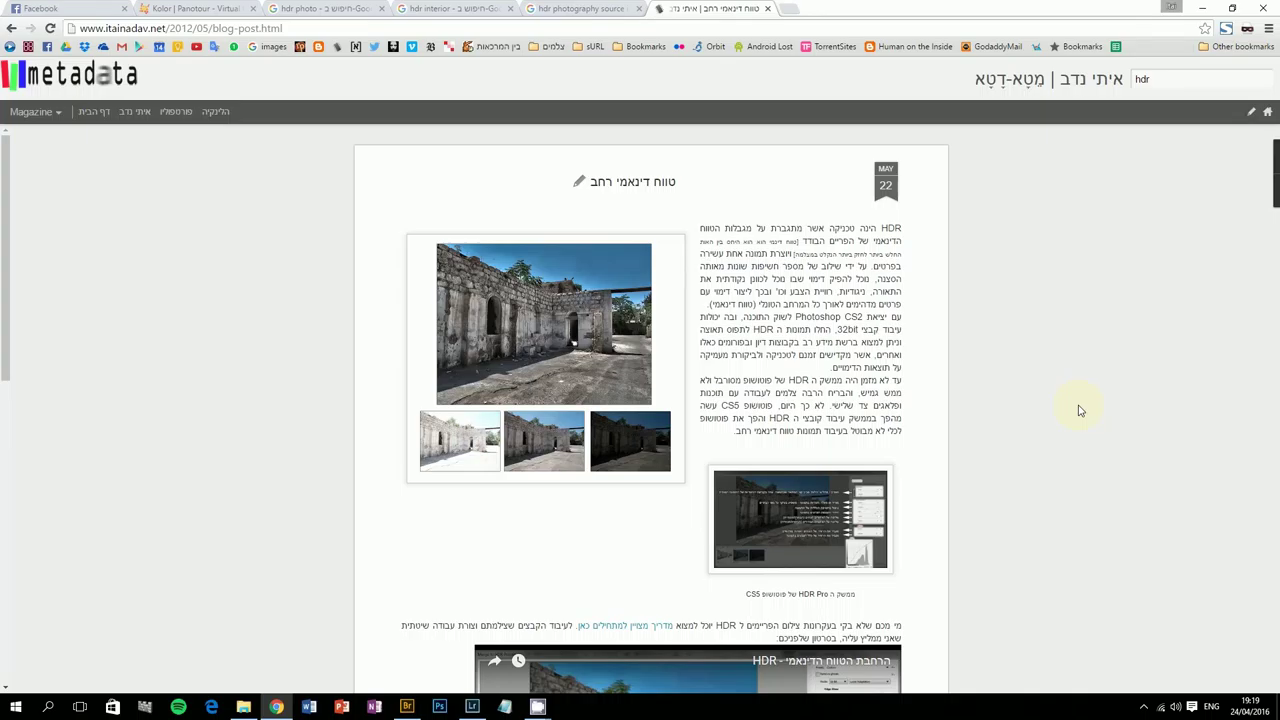
# Scroll through the Metadata blog's HDR post, then switch to the 'hdr photo' image results.
pyautogui.scroll(-3, 1080, 411)
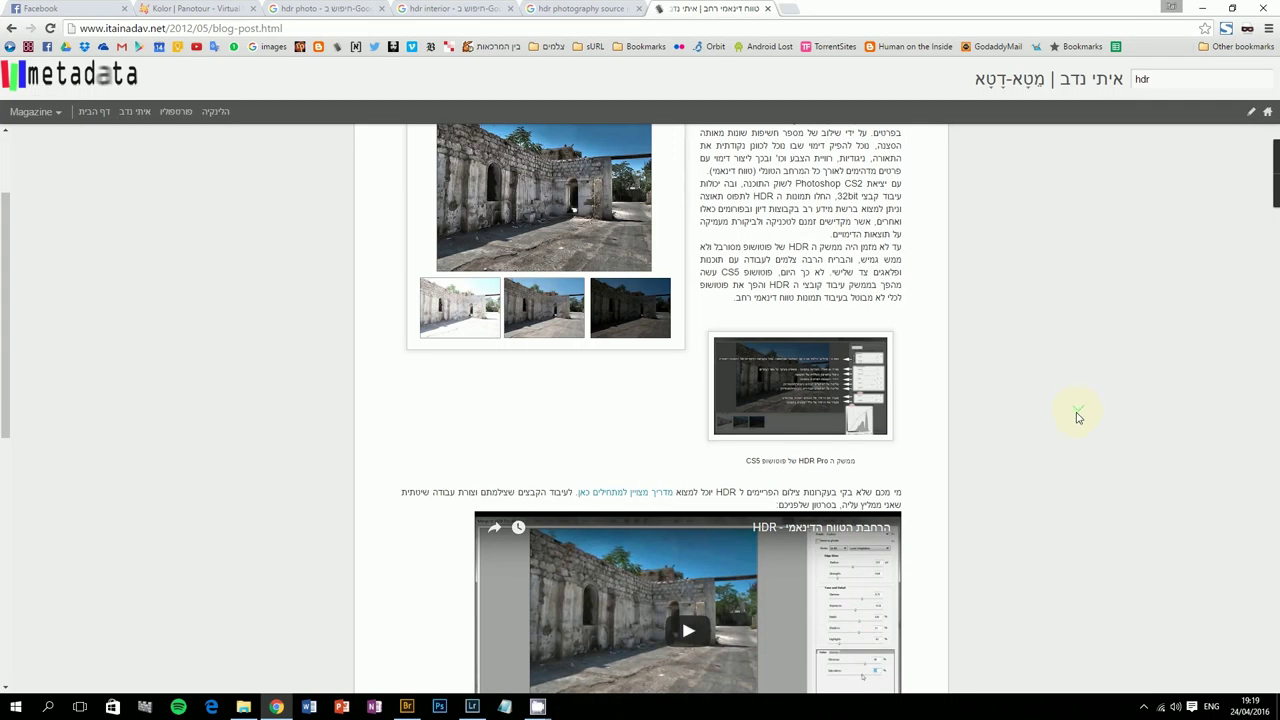
pyautogui.scroll(3, 1056, 445)
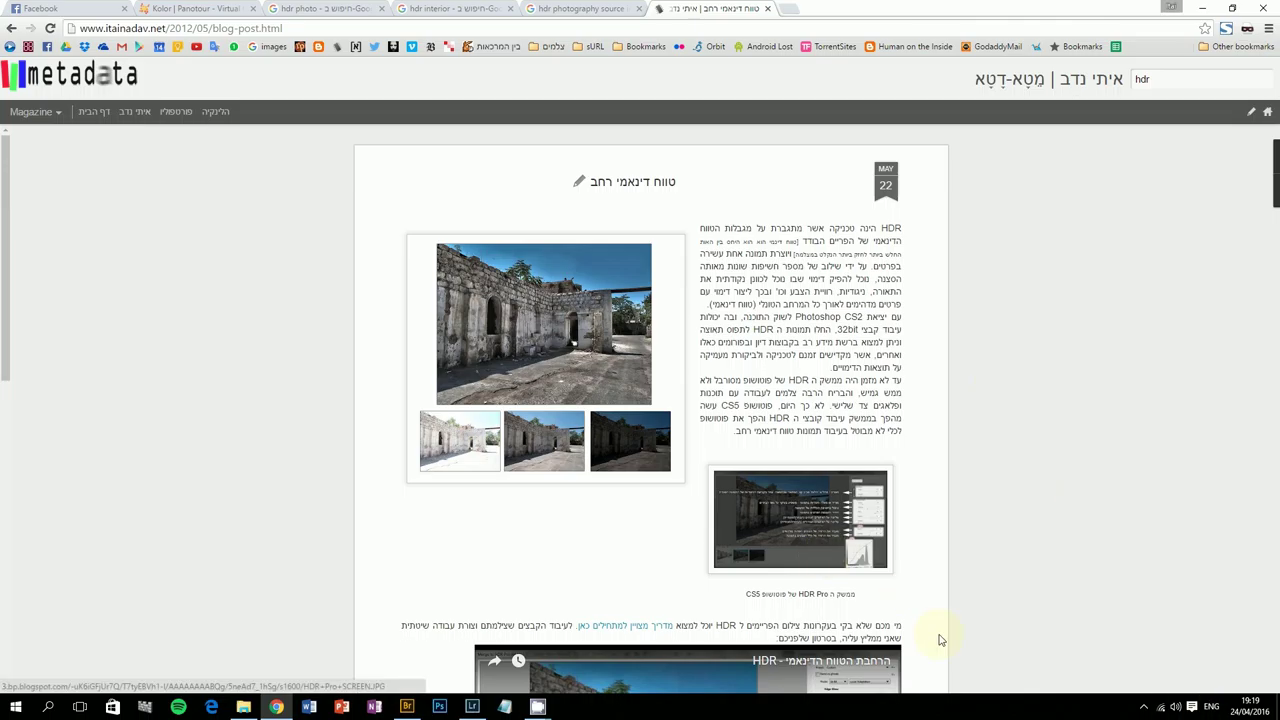
pyautogui.click(320, 8)
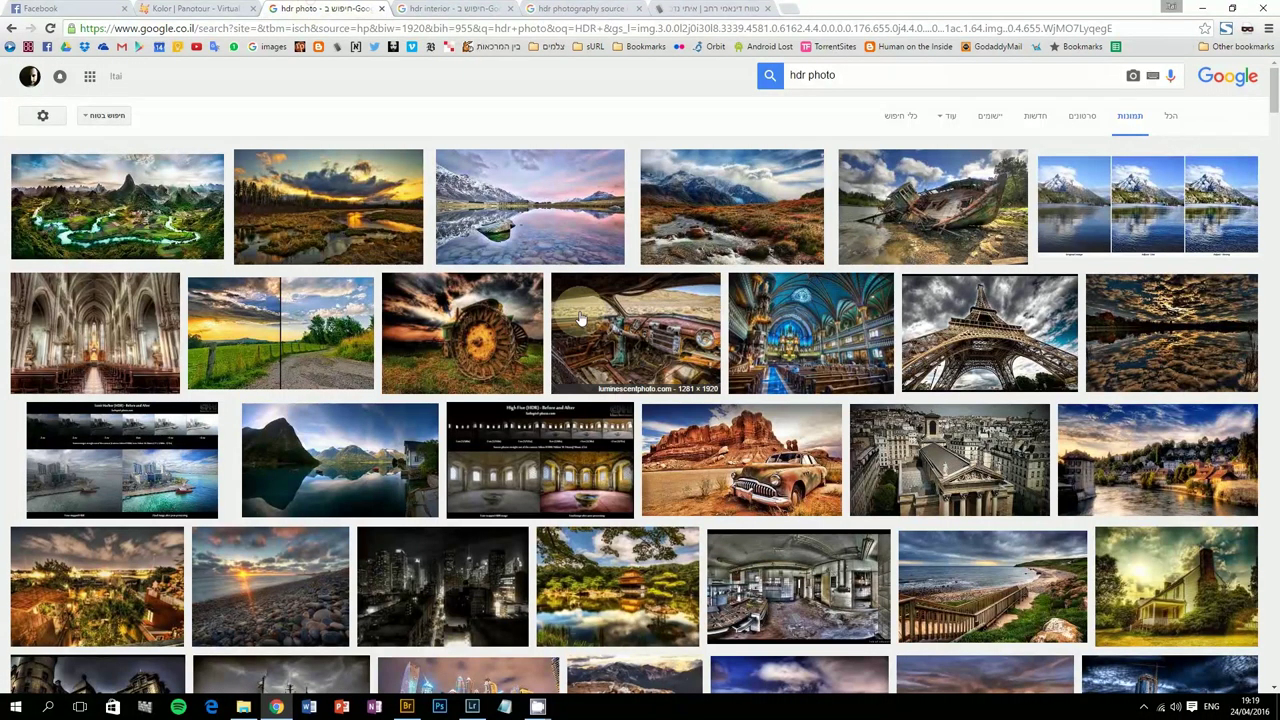
# Scroll the 'hdr photo' results, then switch to the 'hdr interior' image search.
pyautogui.scroll(-1, 622, 458)
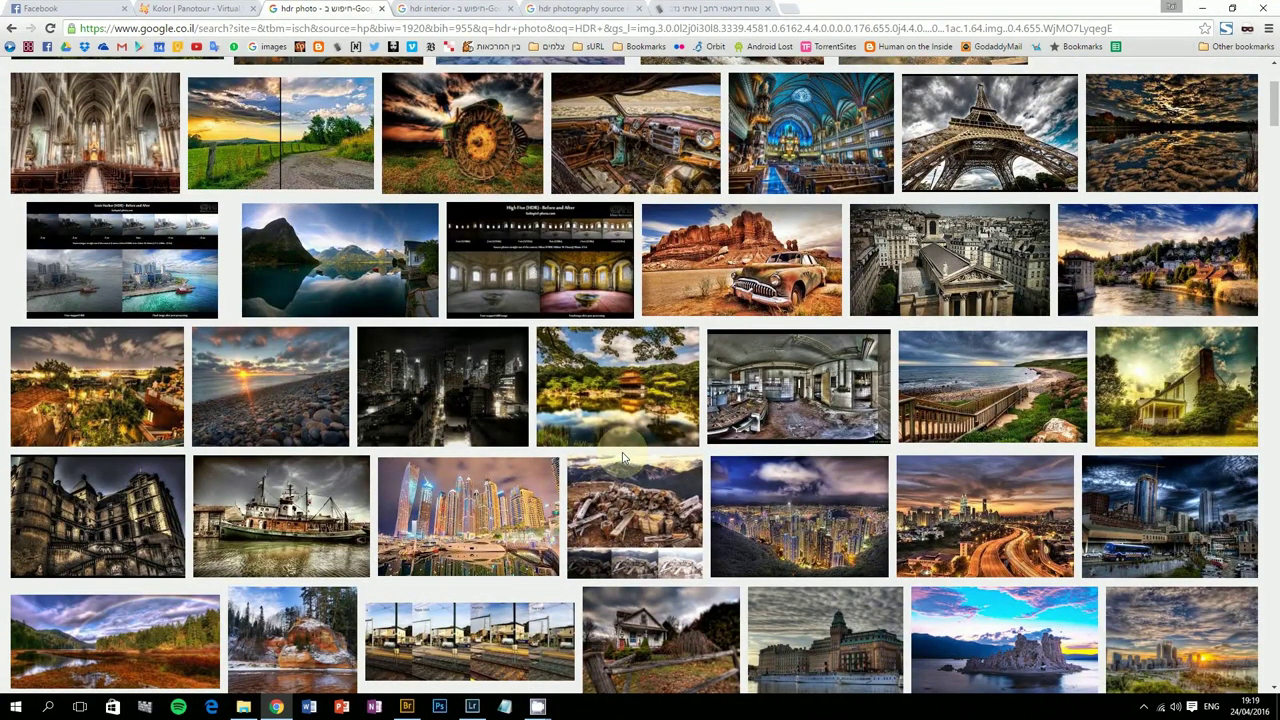
pyautogui.scroll(-1, 312, 484)
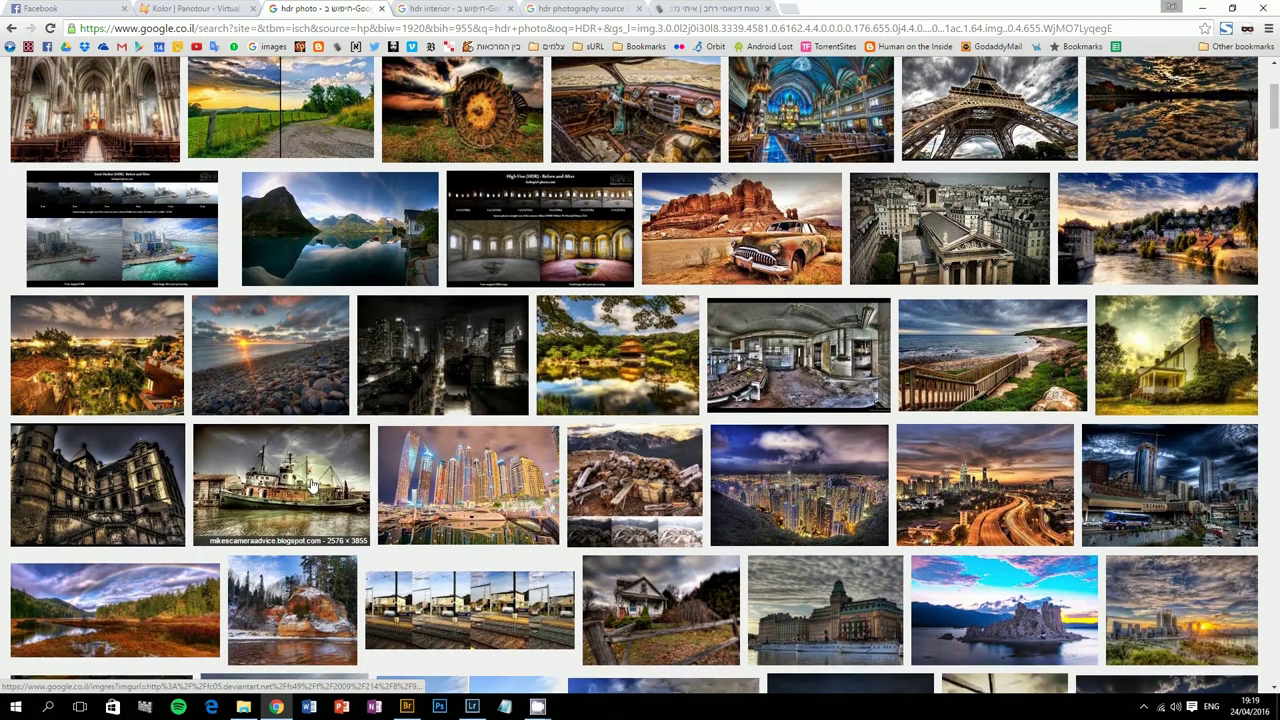
pyautogui.scroll(-1, 312, 484)
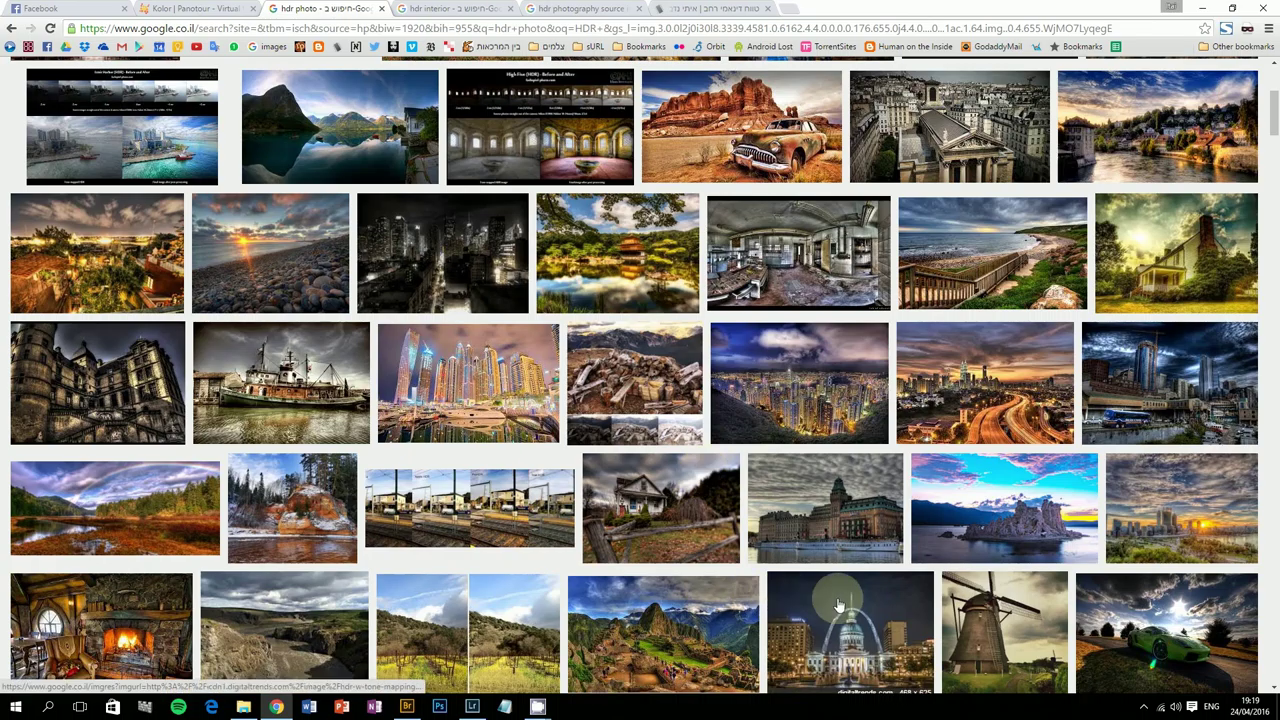
pyautogui.click(450, 8)
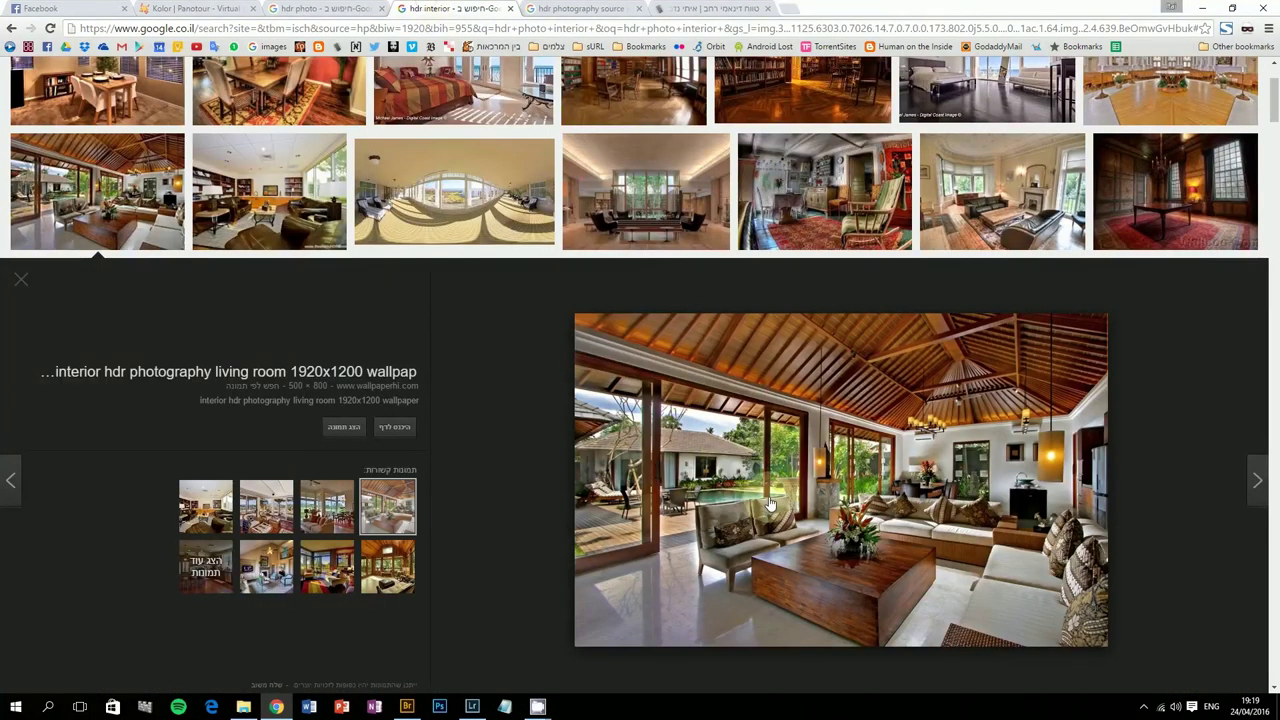
# Preview the modern bedroom, red-striped bedroom and dining-room photos, ending on the red-striped bedroom.
pyautogui.scroll(-1, 790, 488)
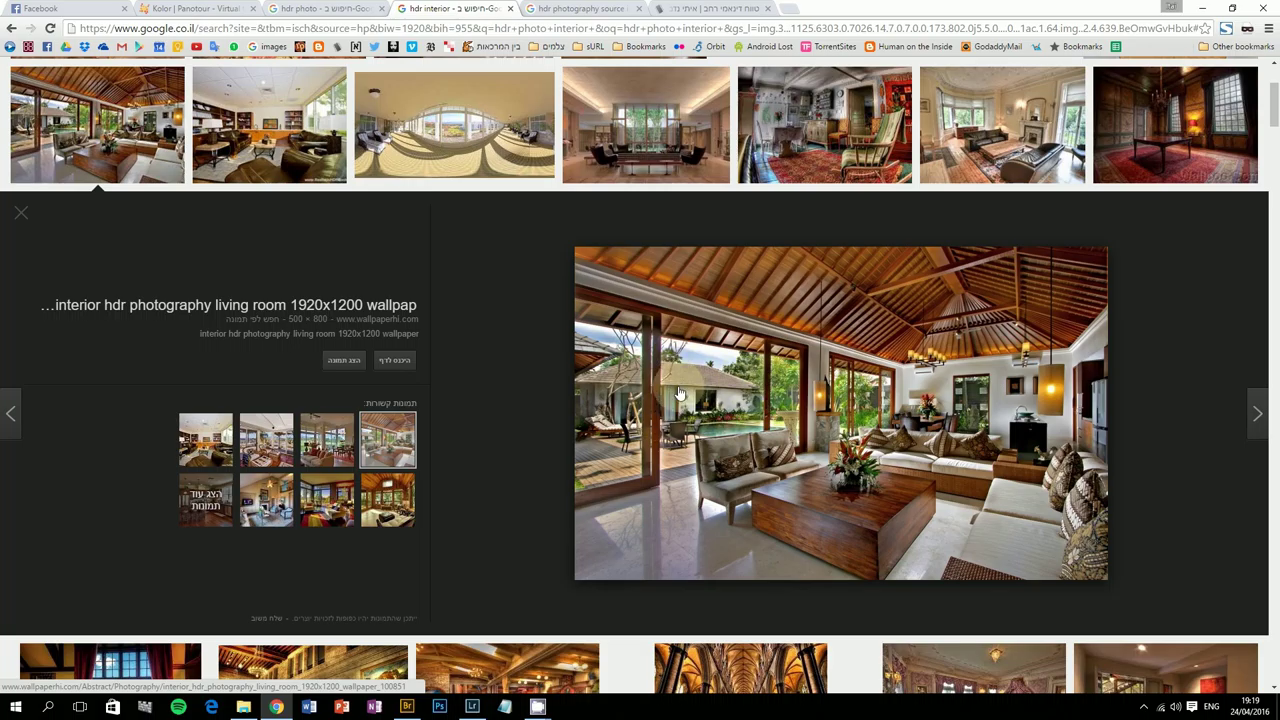
pyautogui.scroll(3, 973, 453)
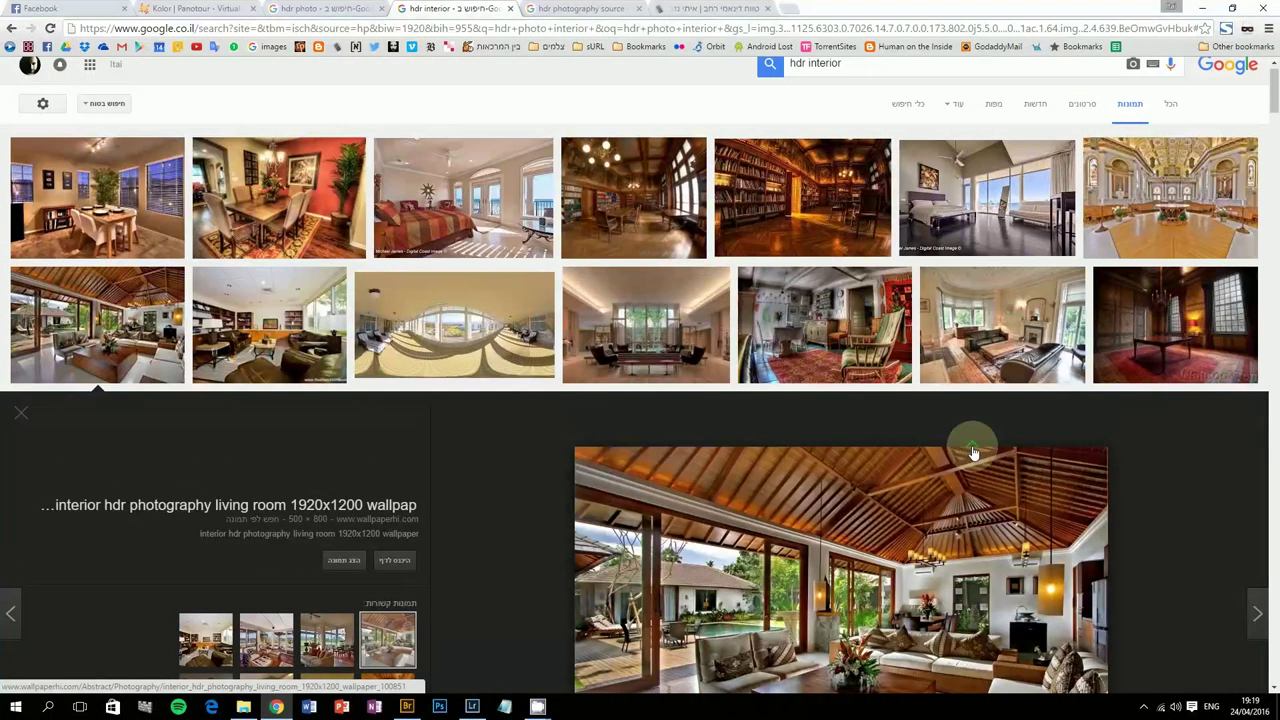
pyautogui.click(983, 204)
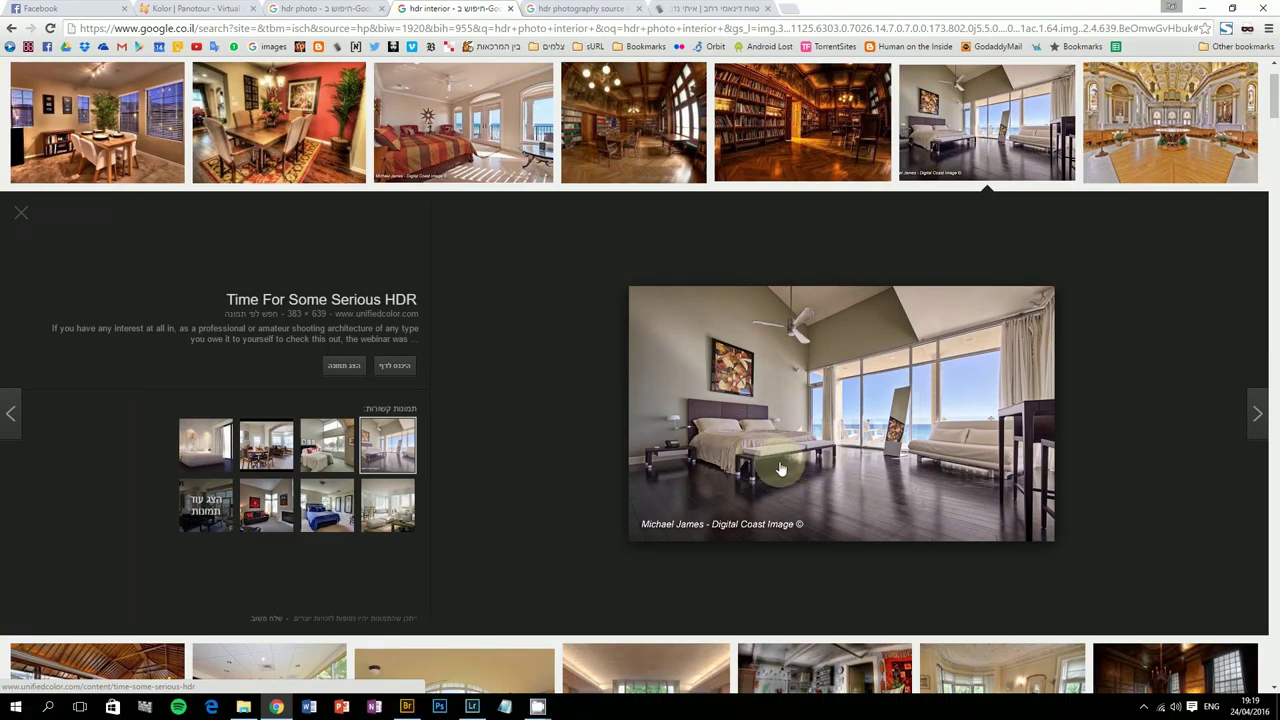
pyautogui.click(458, 135)
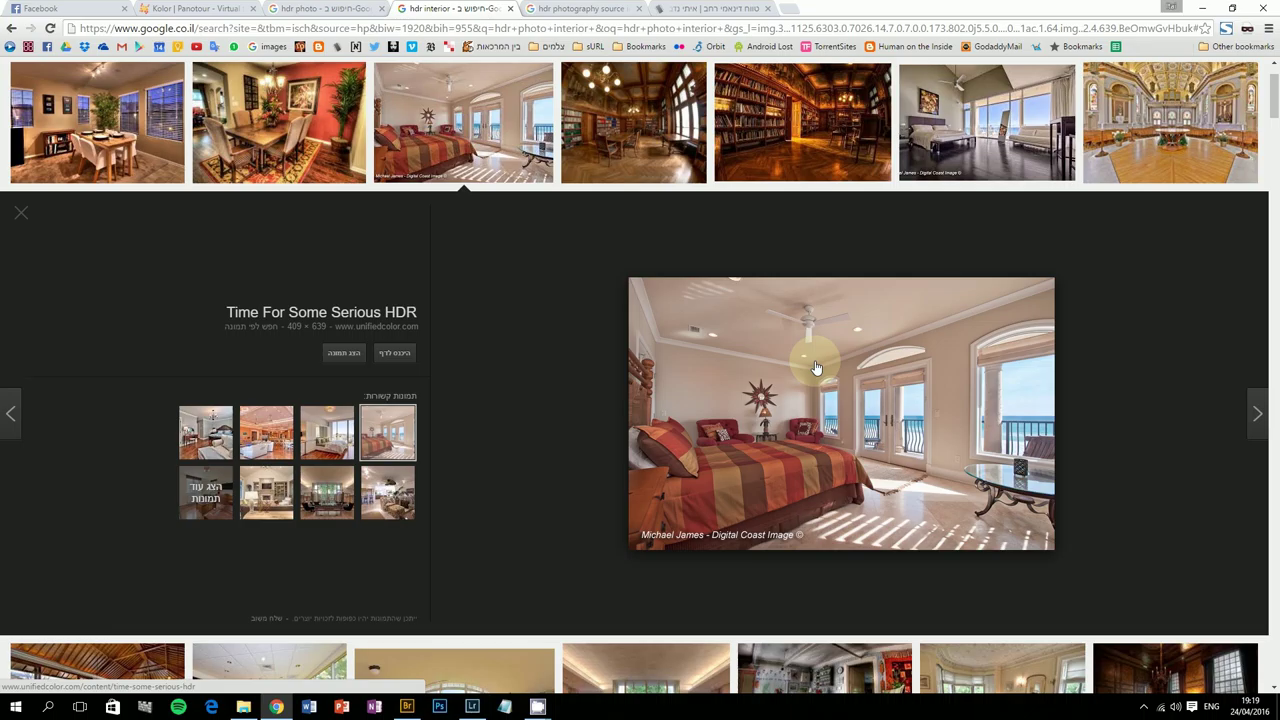
pyautogui.click(88, 120)
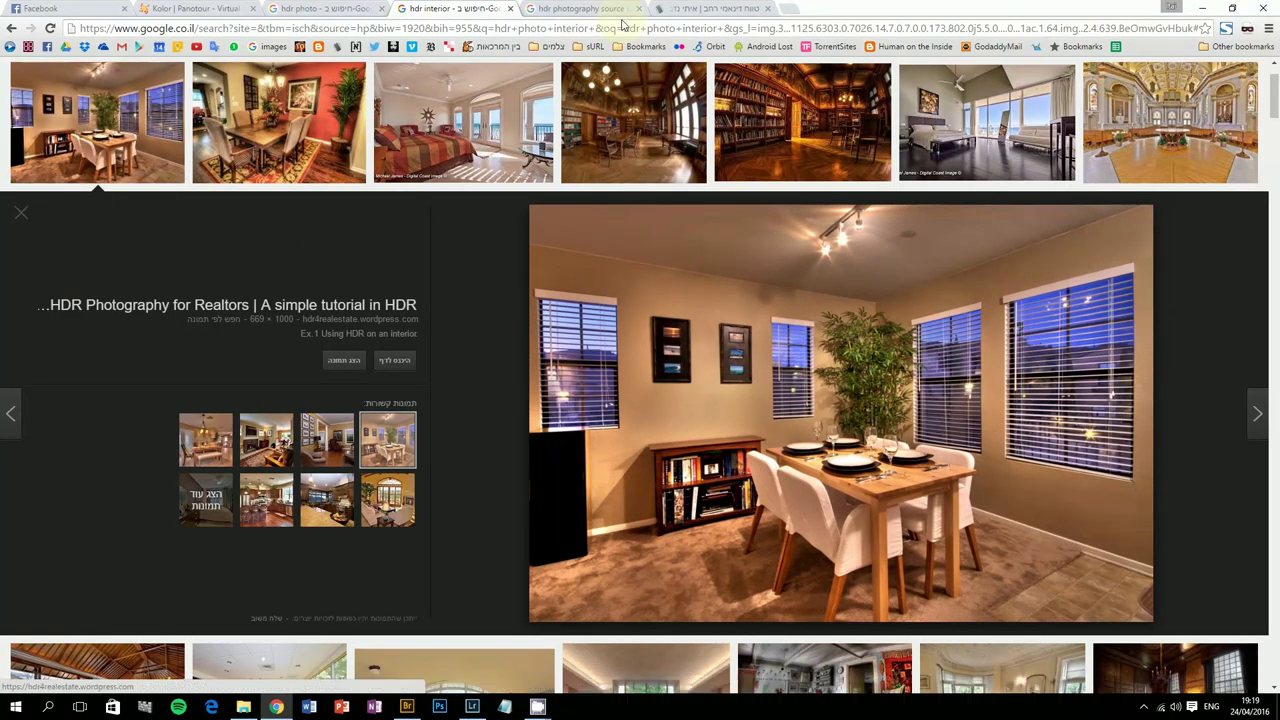
pyautogui.click(497, 101)
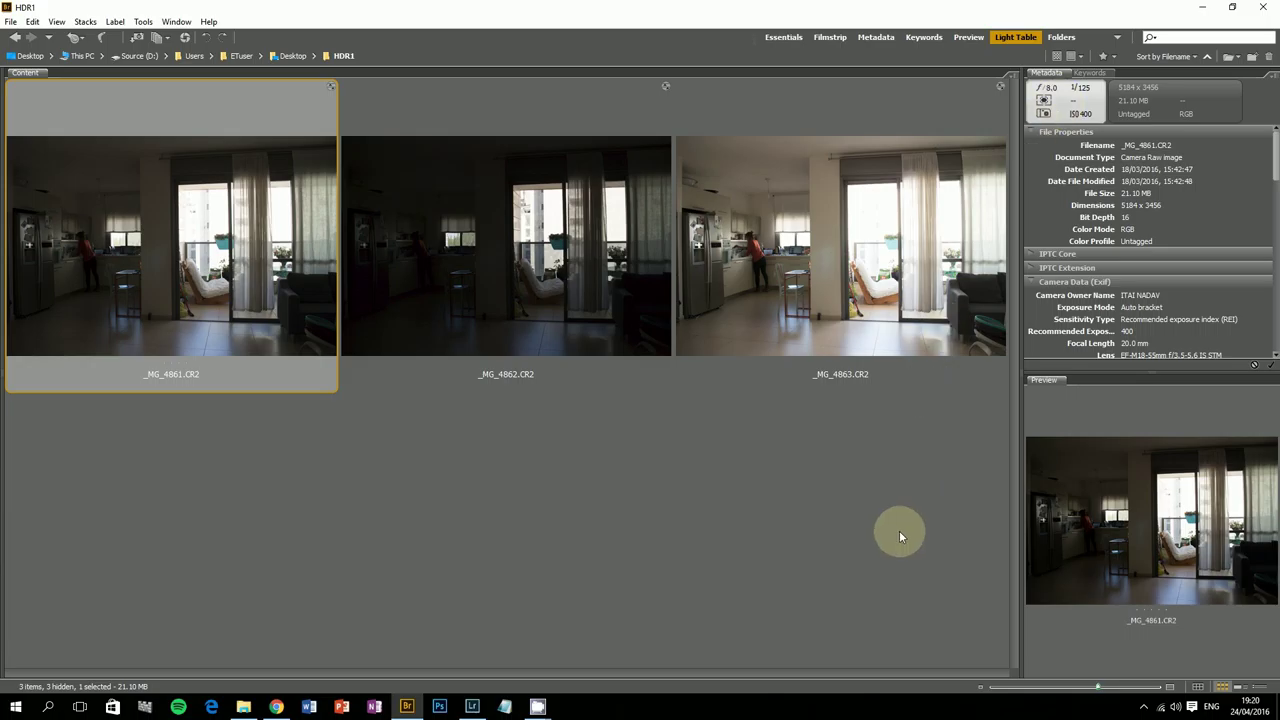
# Preview _MG_4861 full screen, then select _MG_4862 and the brightest exposure, _MG_4863.
pyautogui.press('space')
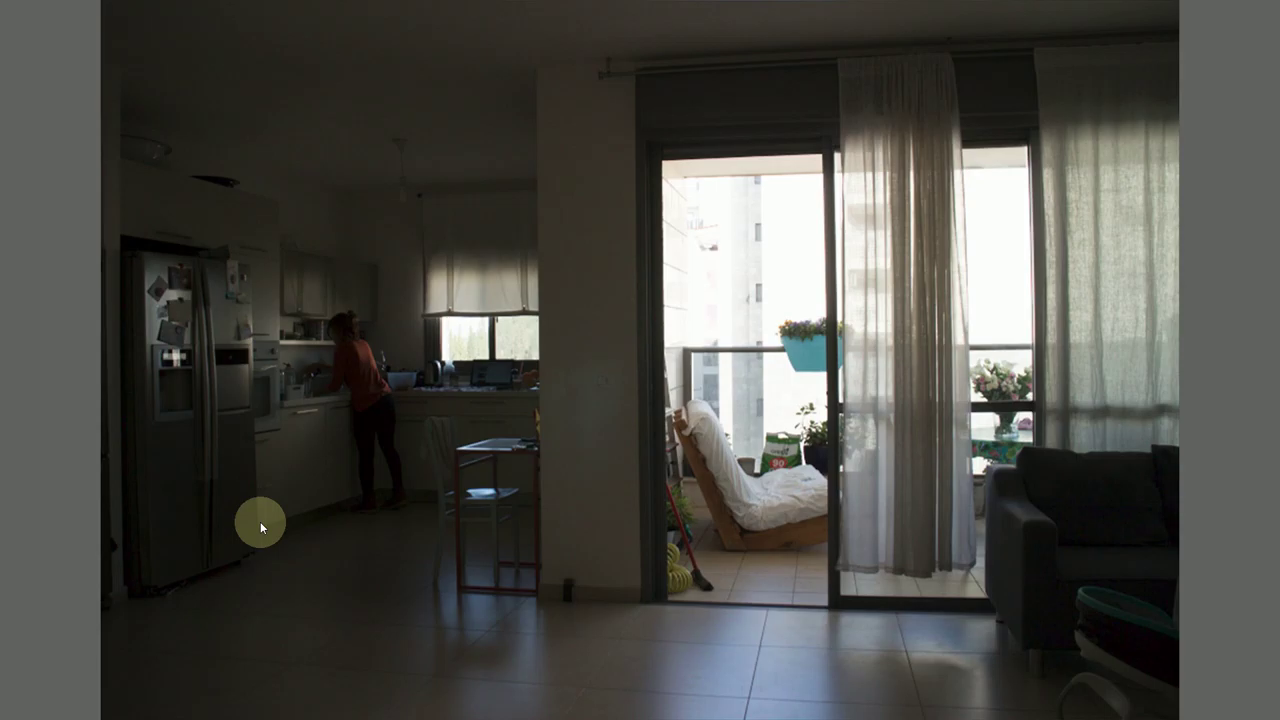
pyautogui.press('space')
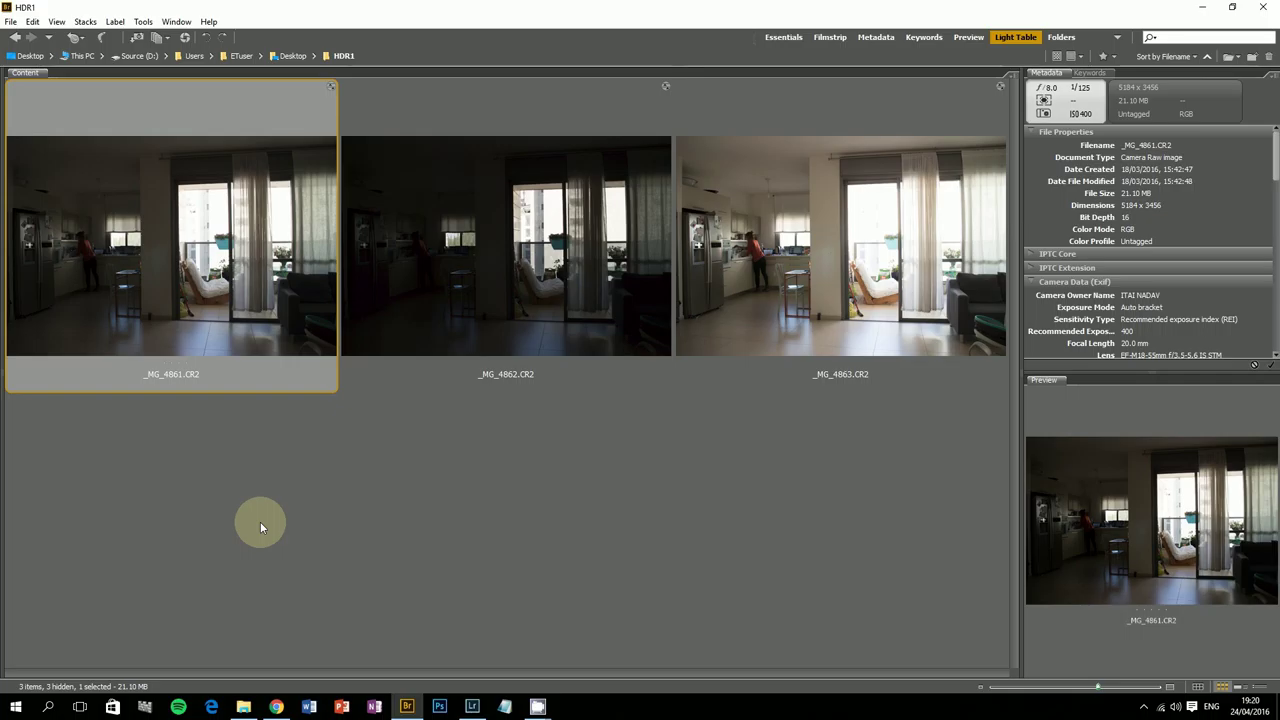
pyautogui.press('Right')
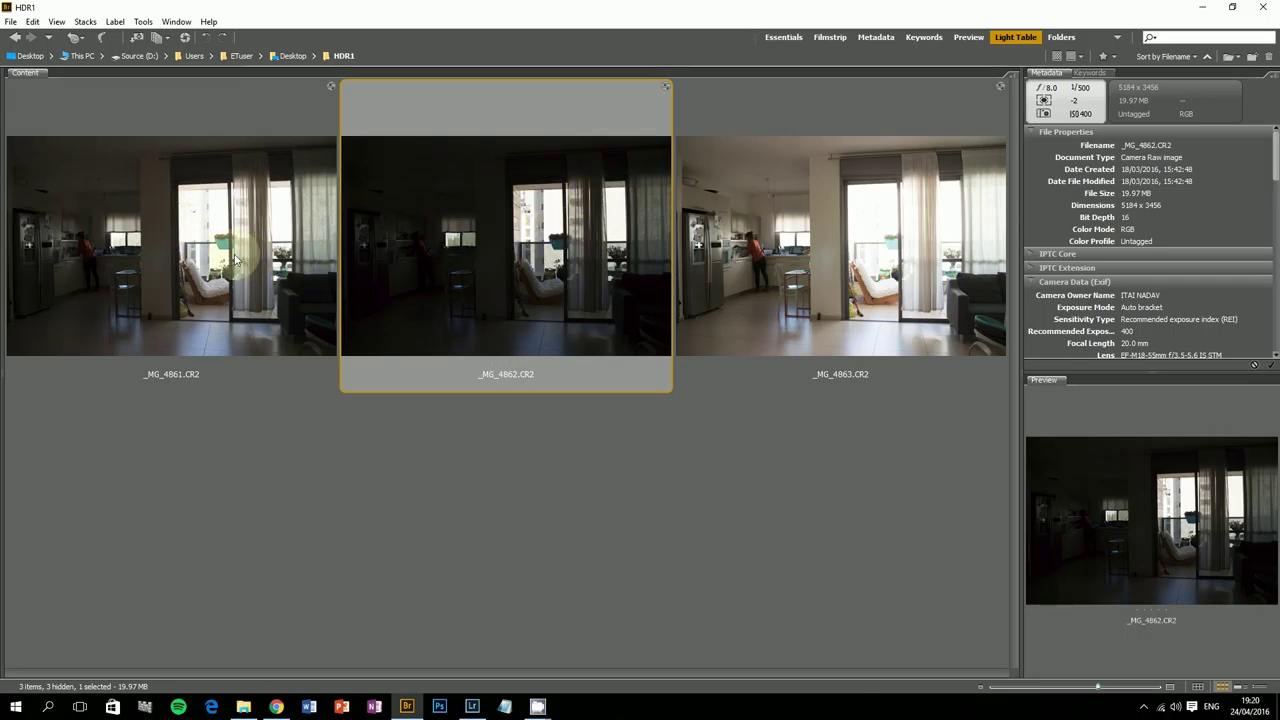
pyautogui.click(740, 250)
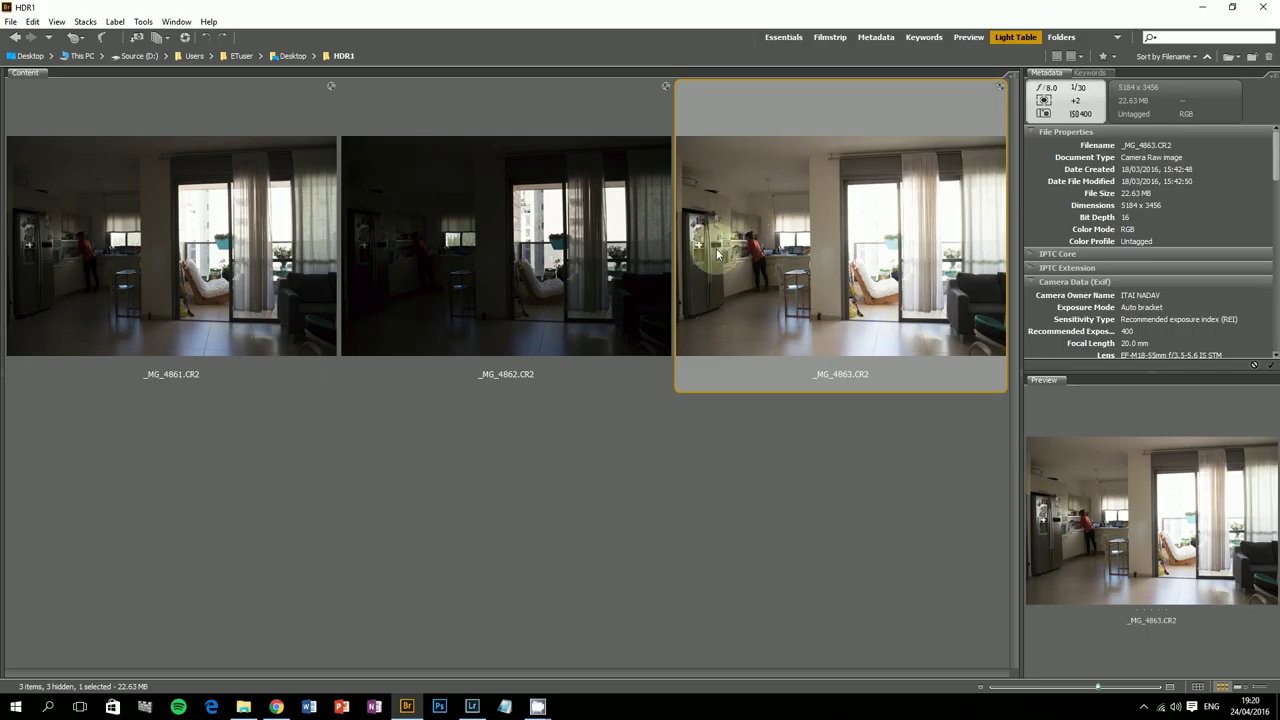
# Compare all three exposures full screen, darker to brighter, then select _MG_4861.
pyautogui.hotkey('ctrl', 'a')
pyautogui.press('space')
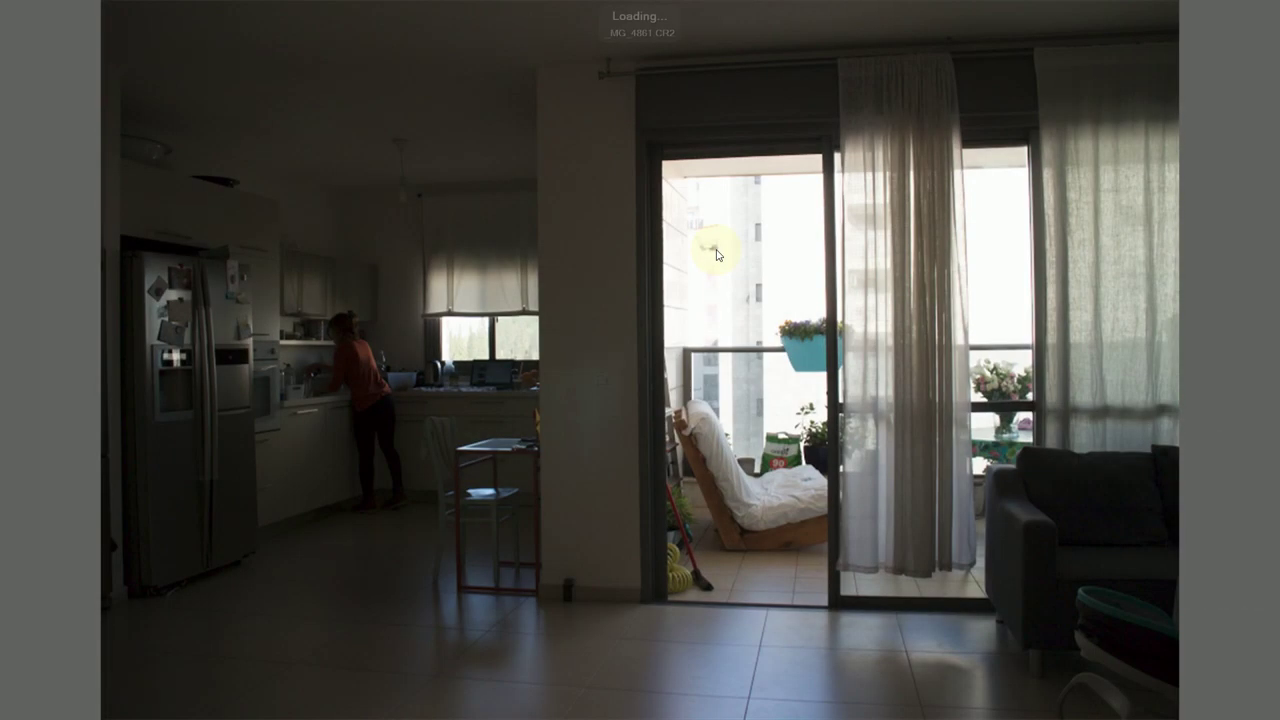
pyautogui.press('Right')
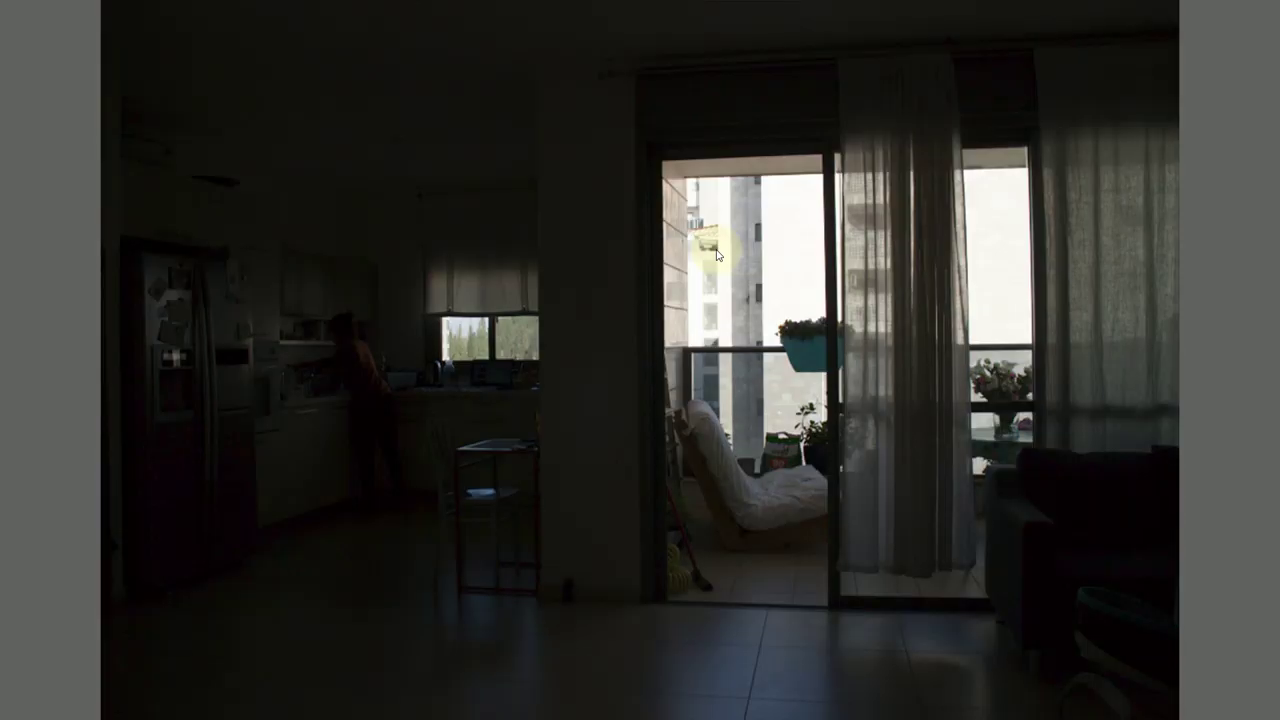
pyautogui.press('Right')
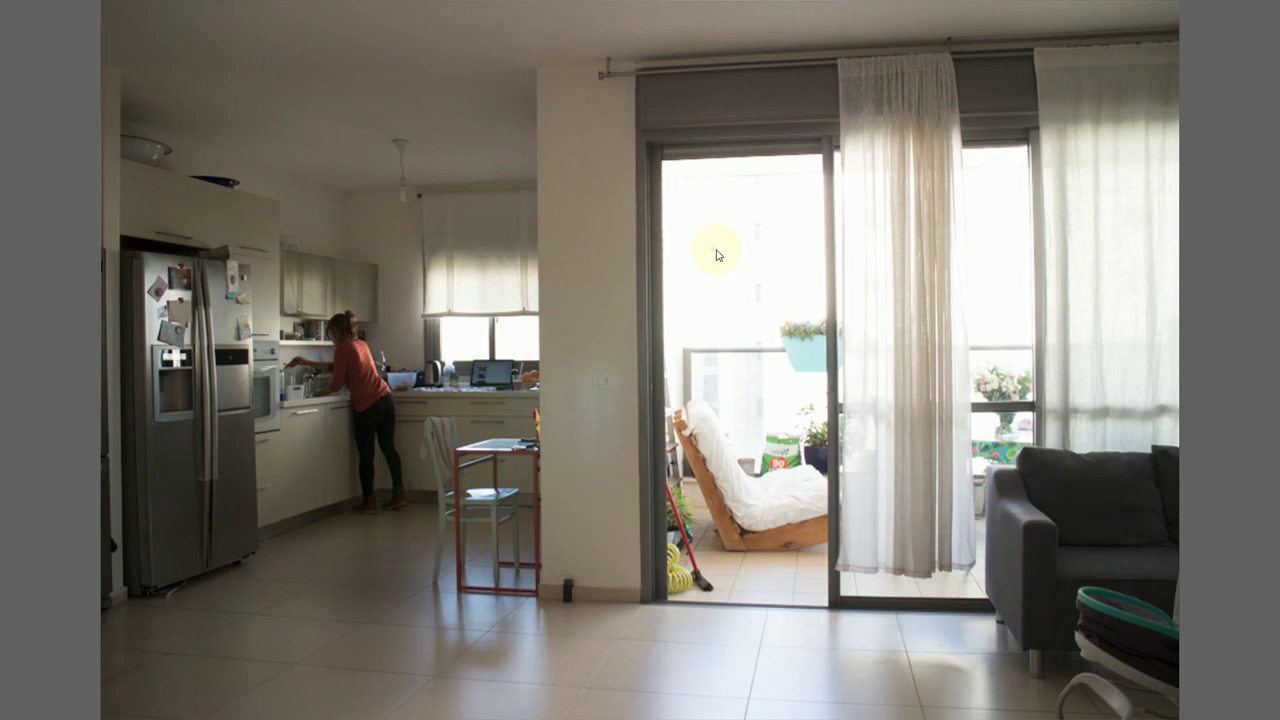
pyautogui.press('Escape')
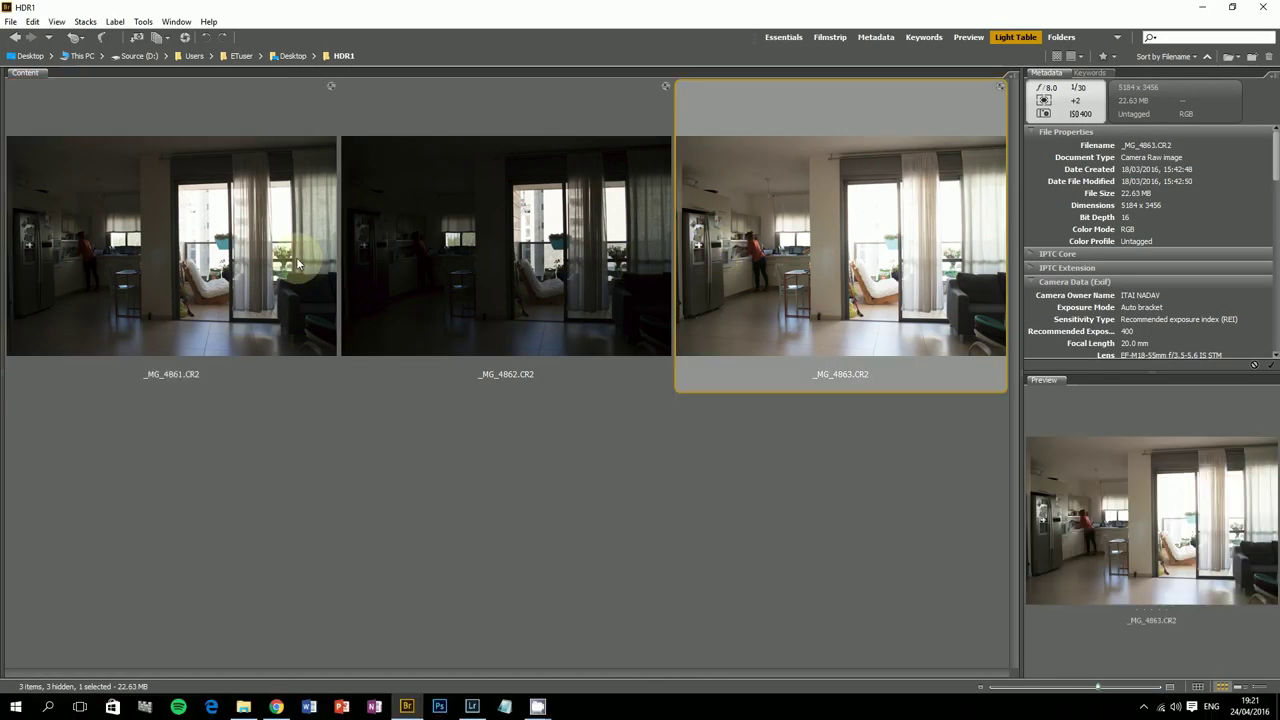
pyautogui.click(296, 260)
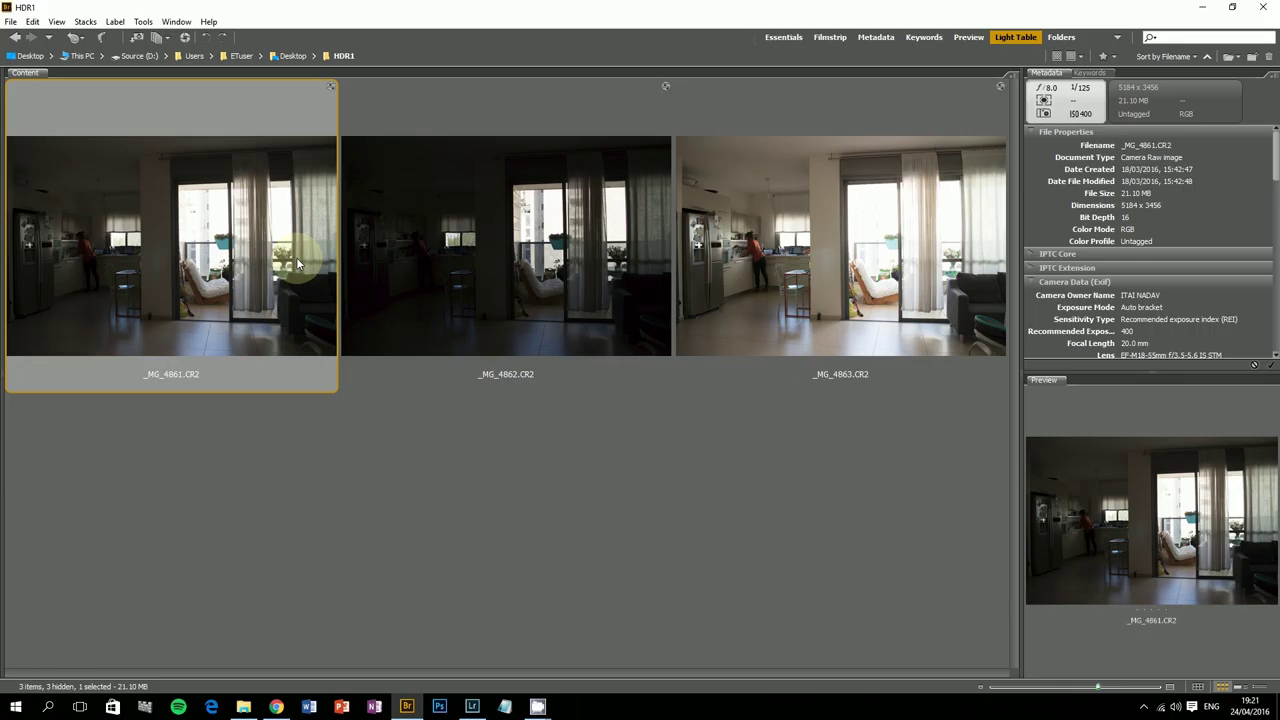
# Select the three CR2 exposures, _MG_4861 to _MG_4863, and open them together in Camera Raw.
pyautogui.hotkey('ctrl', 'a')
pyautogui.rightClick(454, 166)
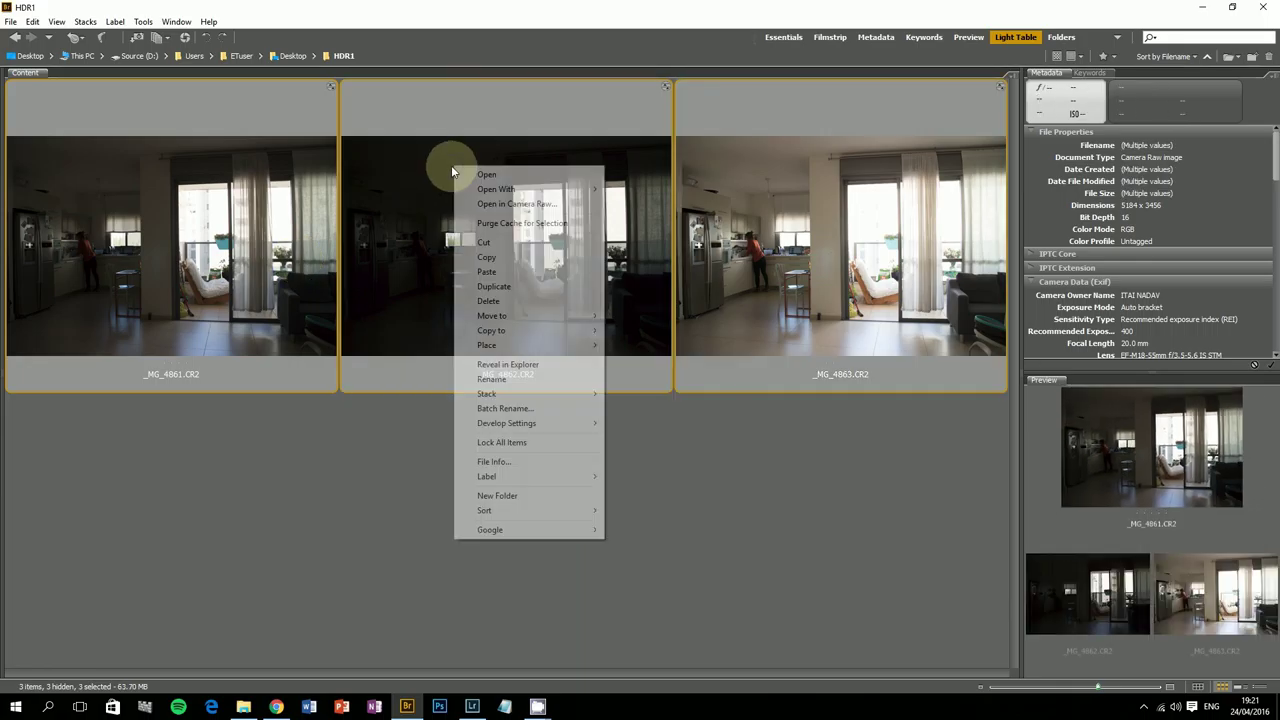
pyautogui.click(796, 517)
pyautogui.click(231, 302)
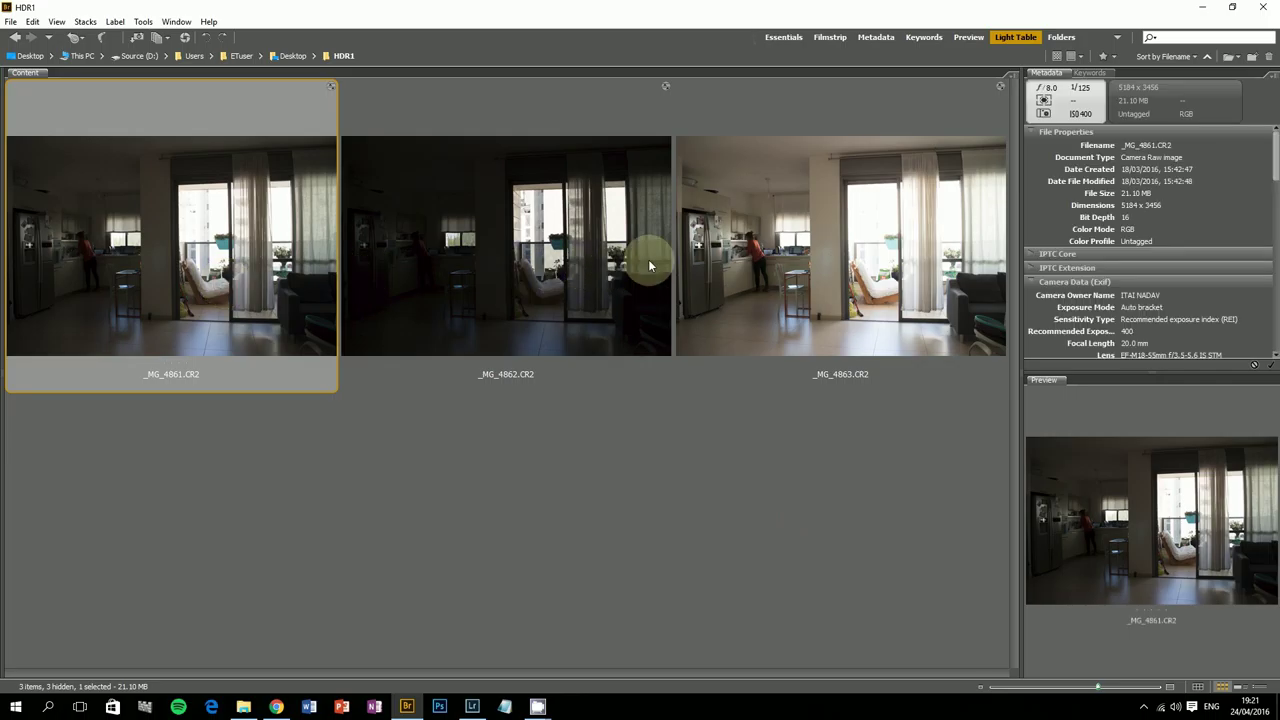
pyautogui.keyDown('shift'); pyautogui.click(725, 250); pyautogui.keyUp('shift')
pyautogui.moveTo(520, 308); pyautogui.dragTo(486, 243)
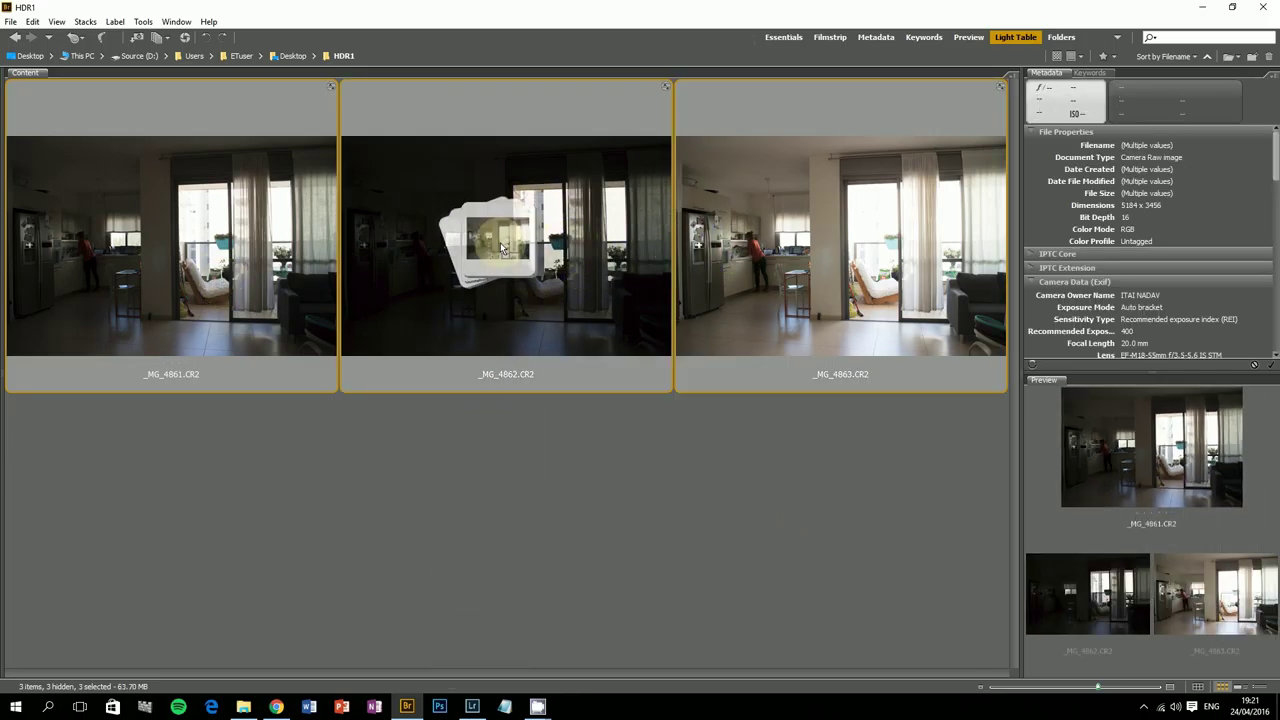
pyautogui.rightClick(424, 290)
pyautogui.click(459, 326)
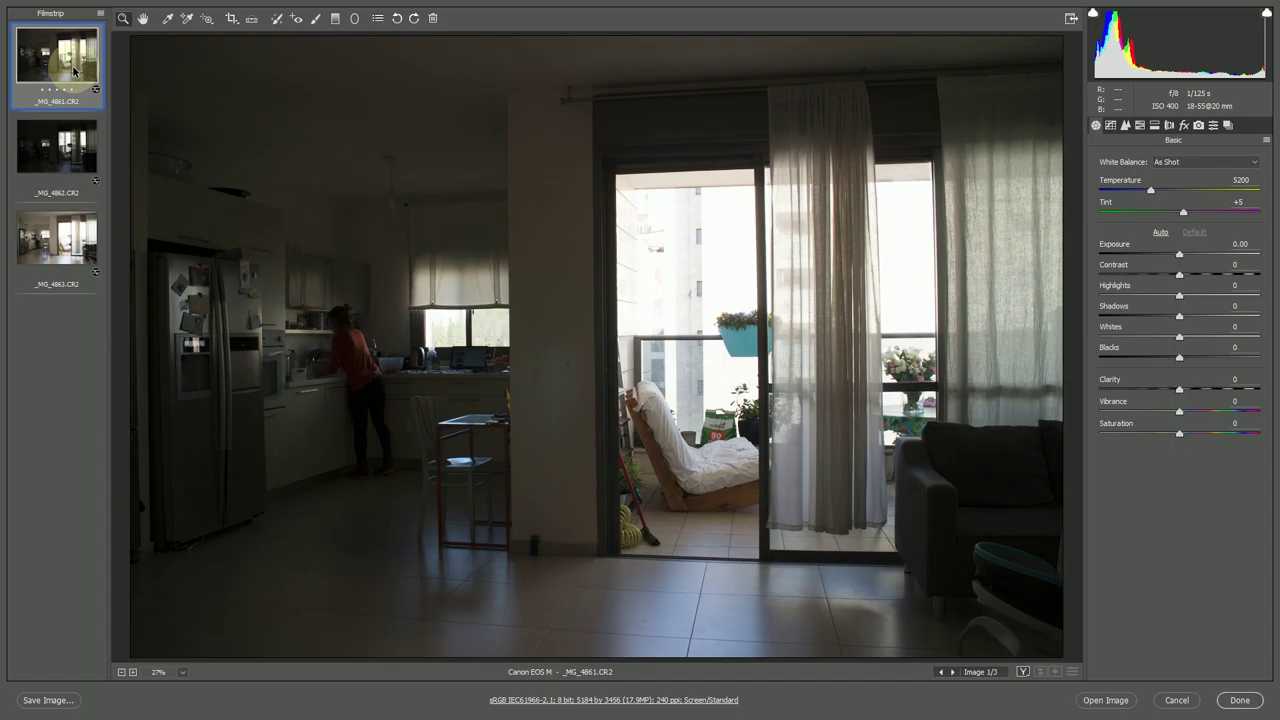
# Check clipped highlights on _MG_4861 and lower Highlights to recover the bright windows.
pyautogui.click(1071, 18)
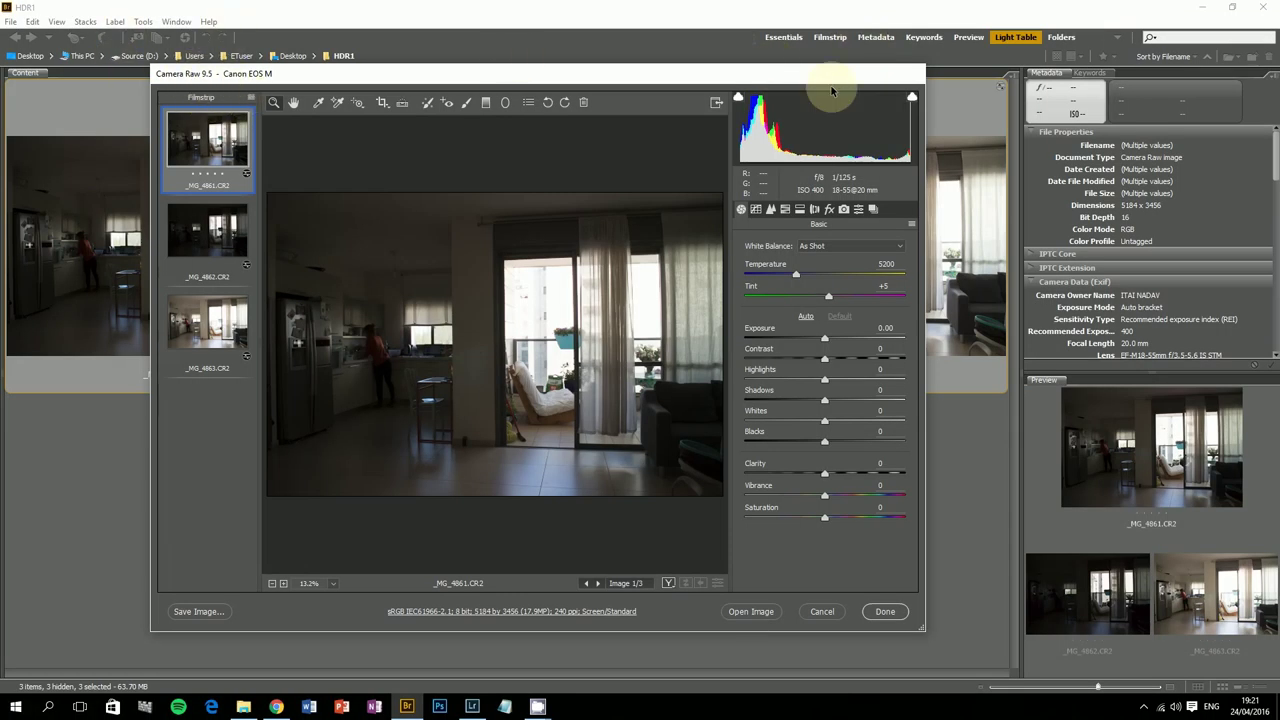
pyautogui.click(716, 103)
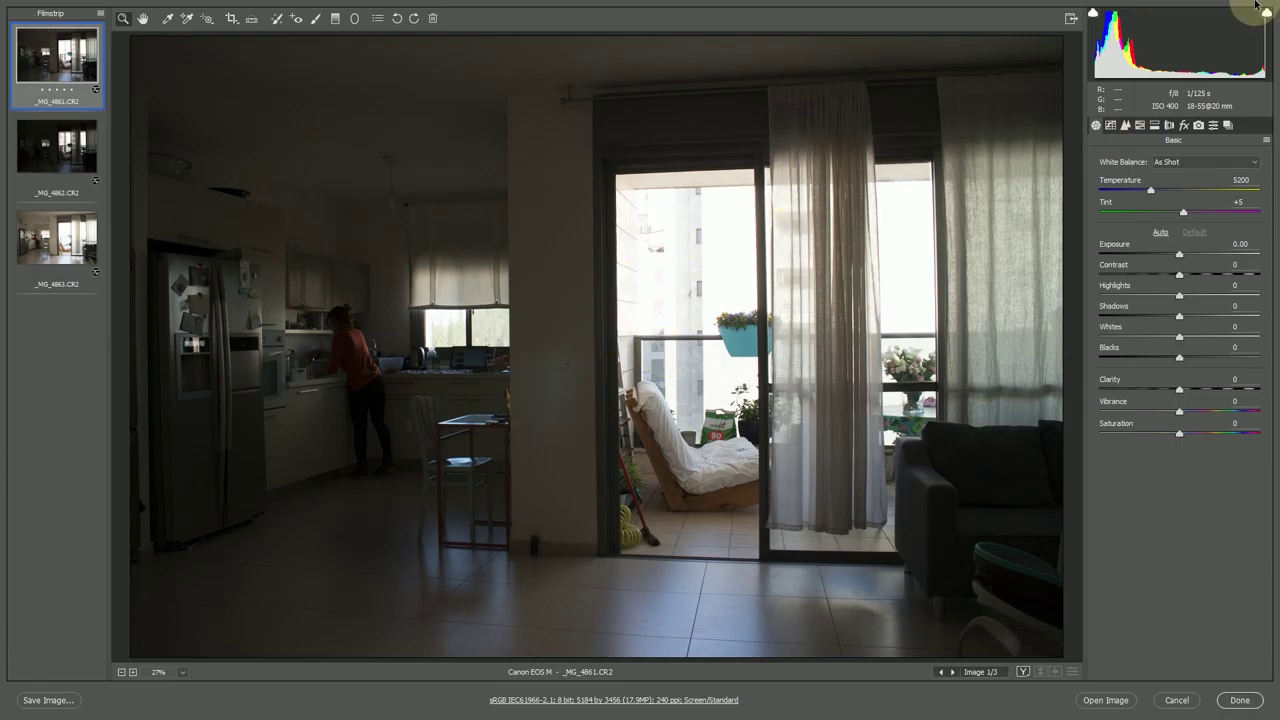
pyautogui.click(1267, 13)
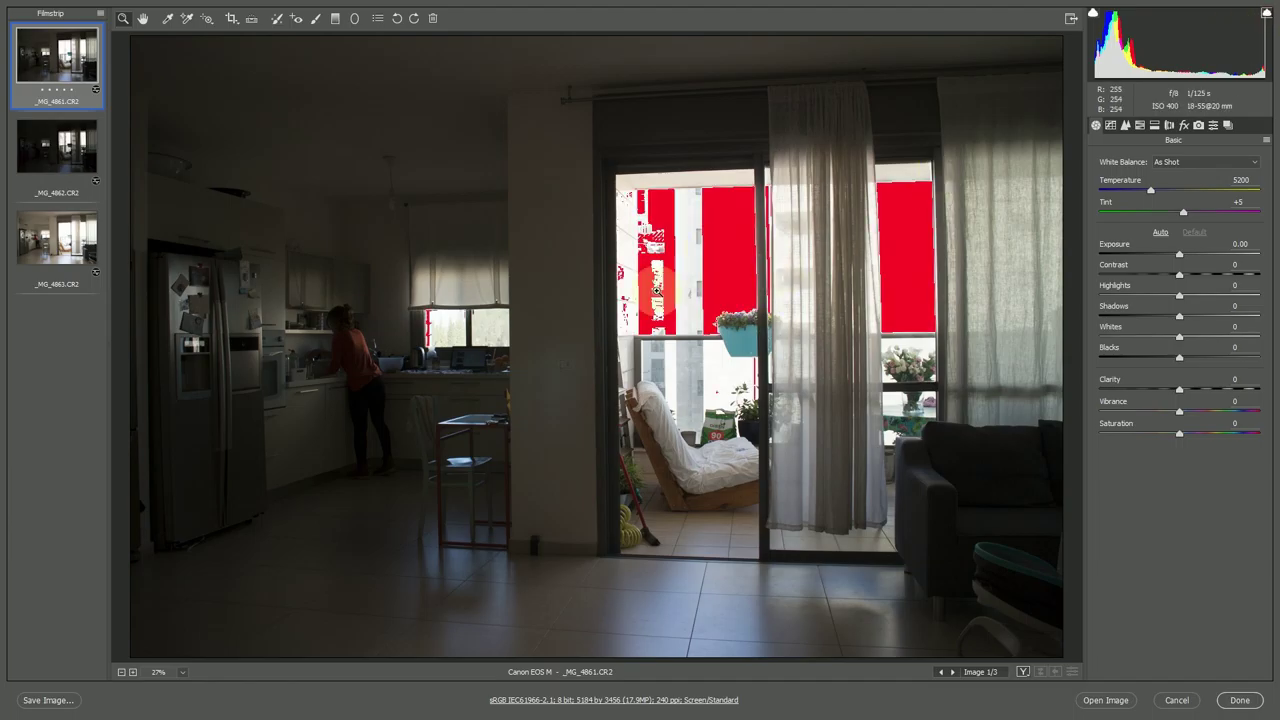
pyautogui.click(143, 18)
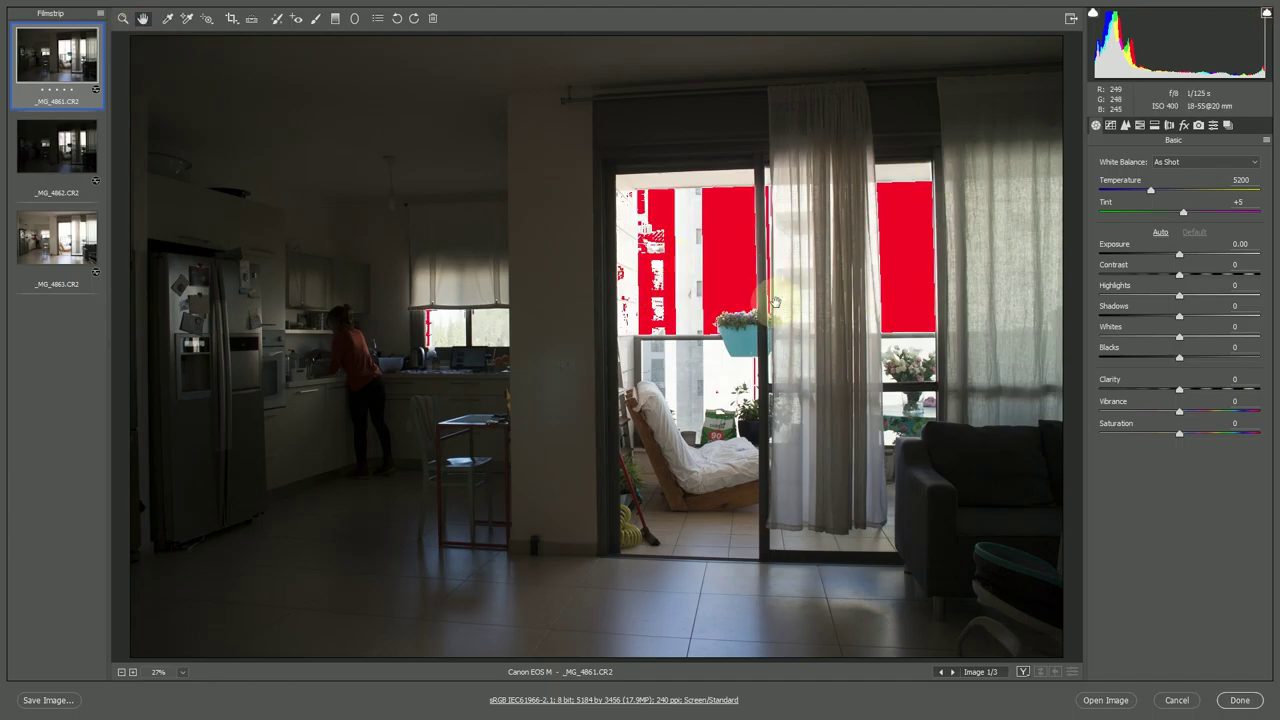
pyautogui.click(1267, 13)
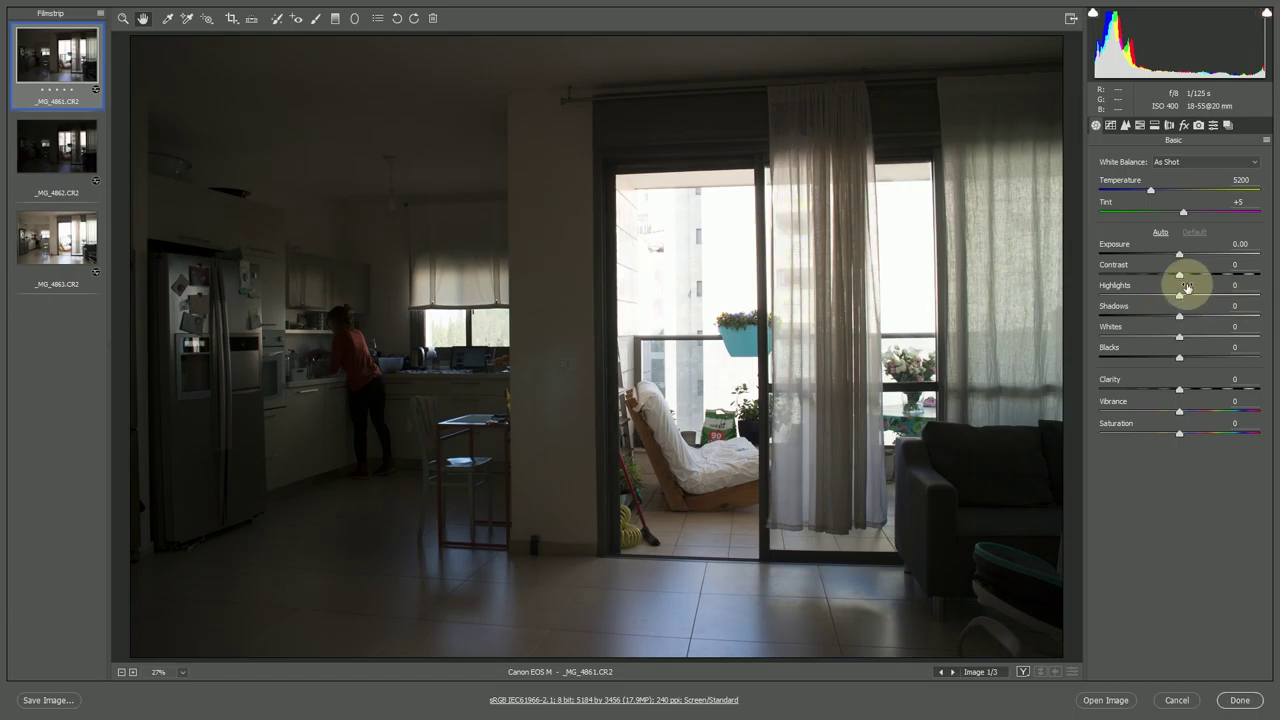
pyautogui.moveTo(1181, 291); pyautogui.dragTo(1140, 296)
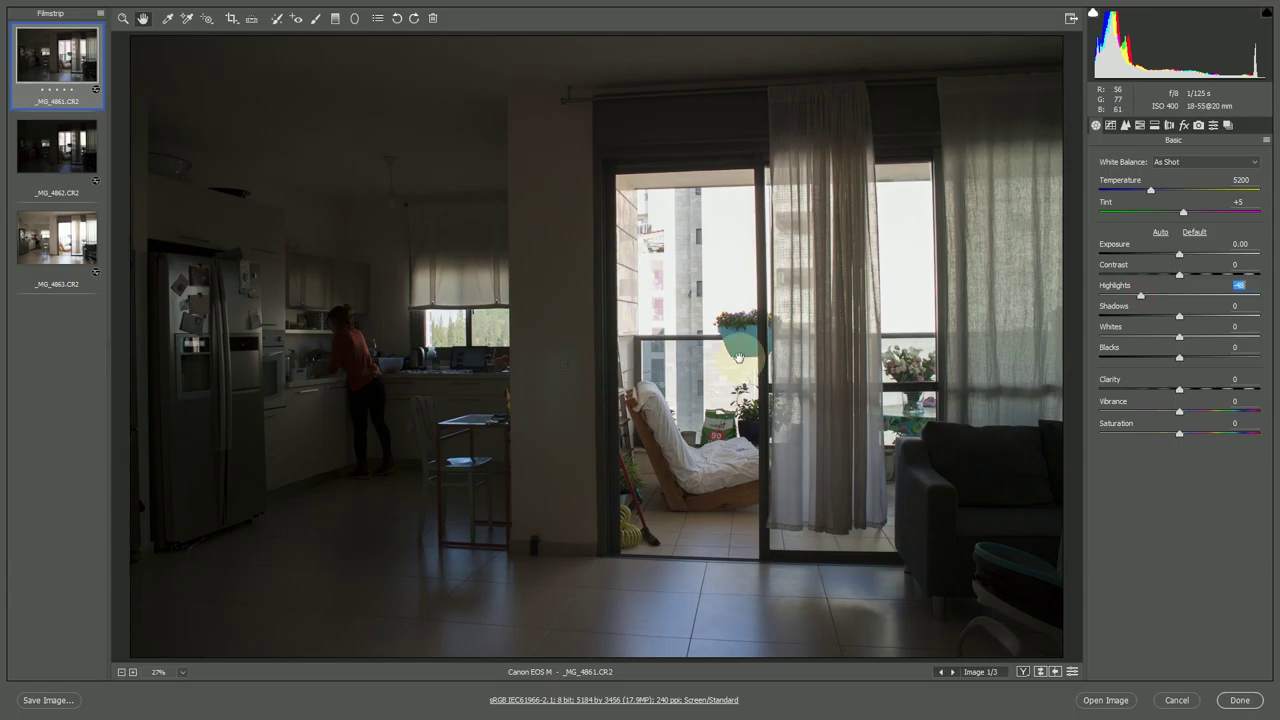
# At 100% zoom, try Exposure near -2.20, reset to defaults, fit the view, and show _MG_4862.
pyautogui.rightClick(688, 276)
pyautogui.click(725, 266)
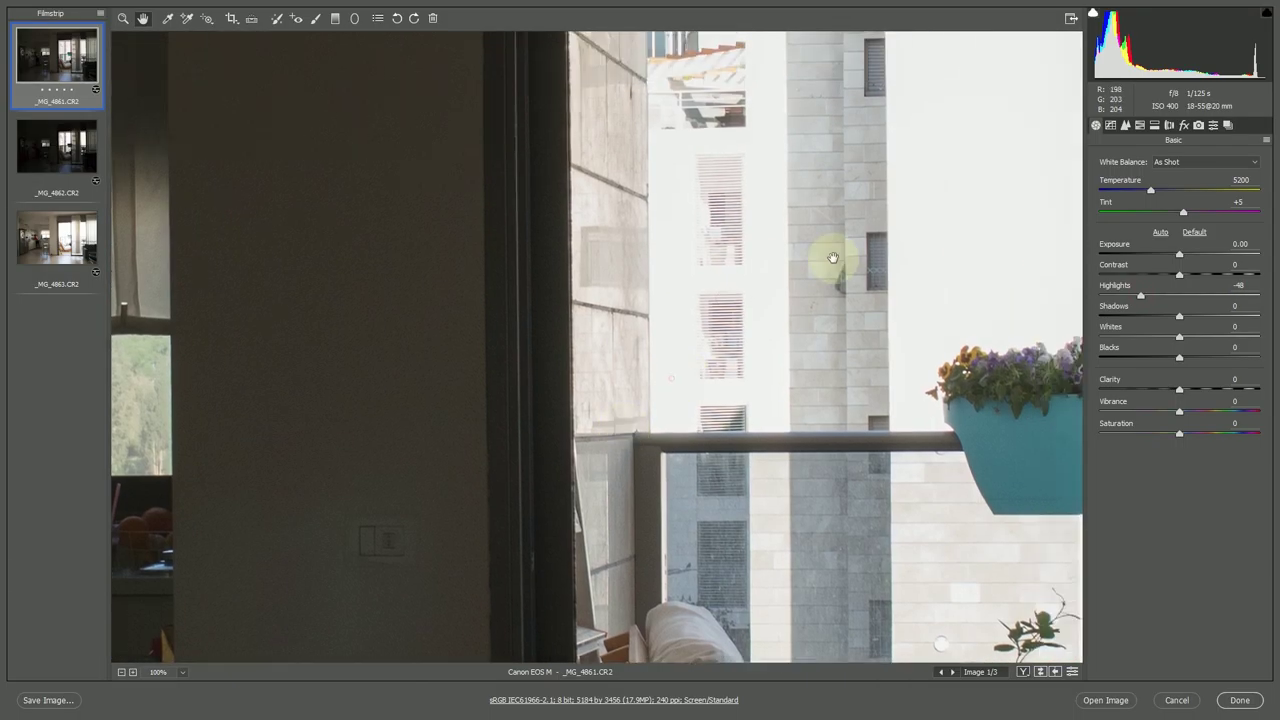
pyautogui.moveTo(832, 258); pyautogui.dragTo(717, 378)
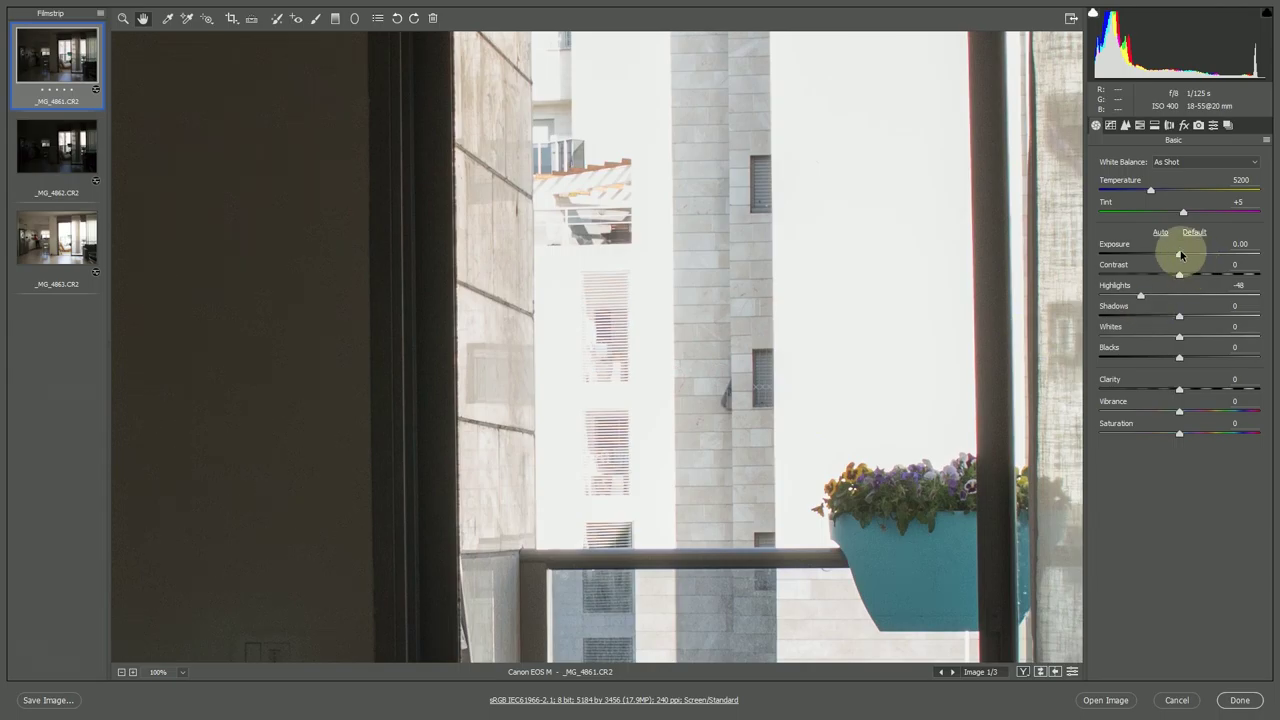
pyautogui.moveTo(1183, 259); pyautogui.dragTo(1146, 252)
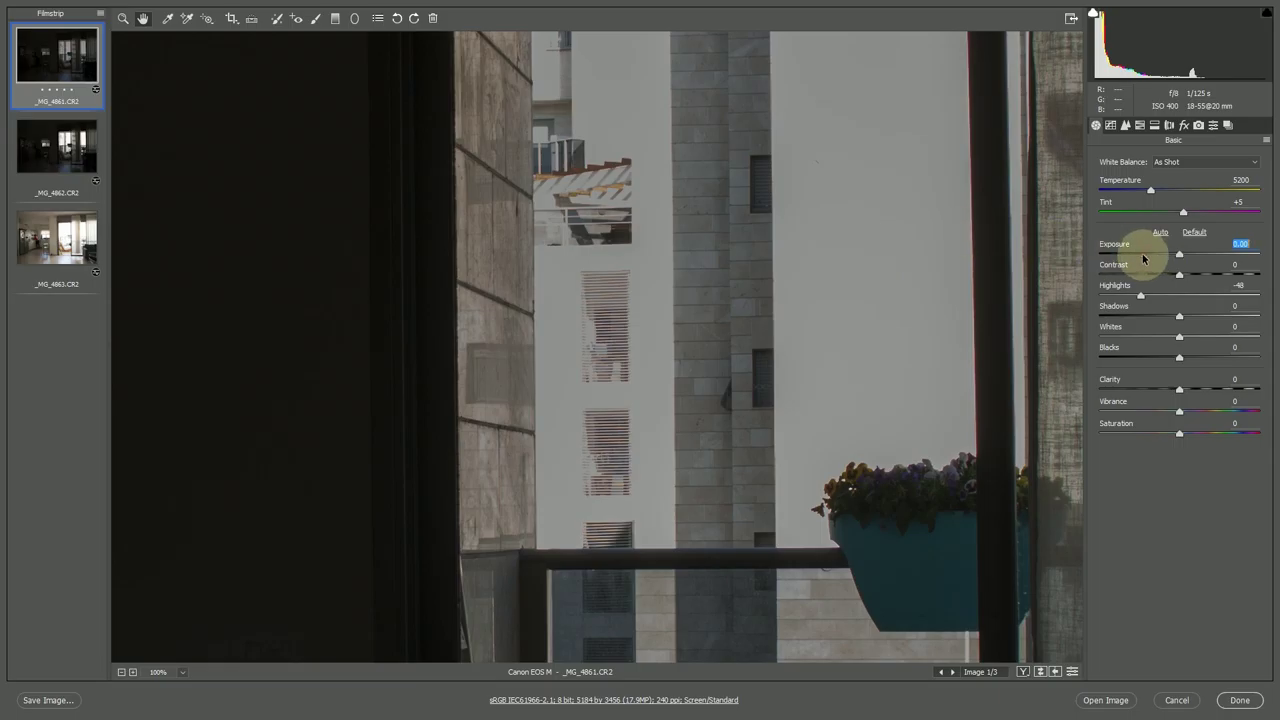
pyautogui.doubleClick(1140, 295)
pyautogui.rightClick(785, 352)
pyautogui.click(795, 364)
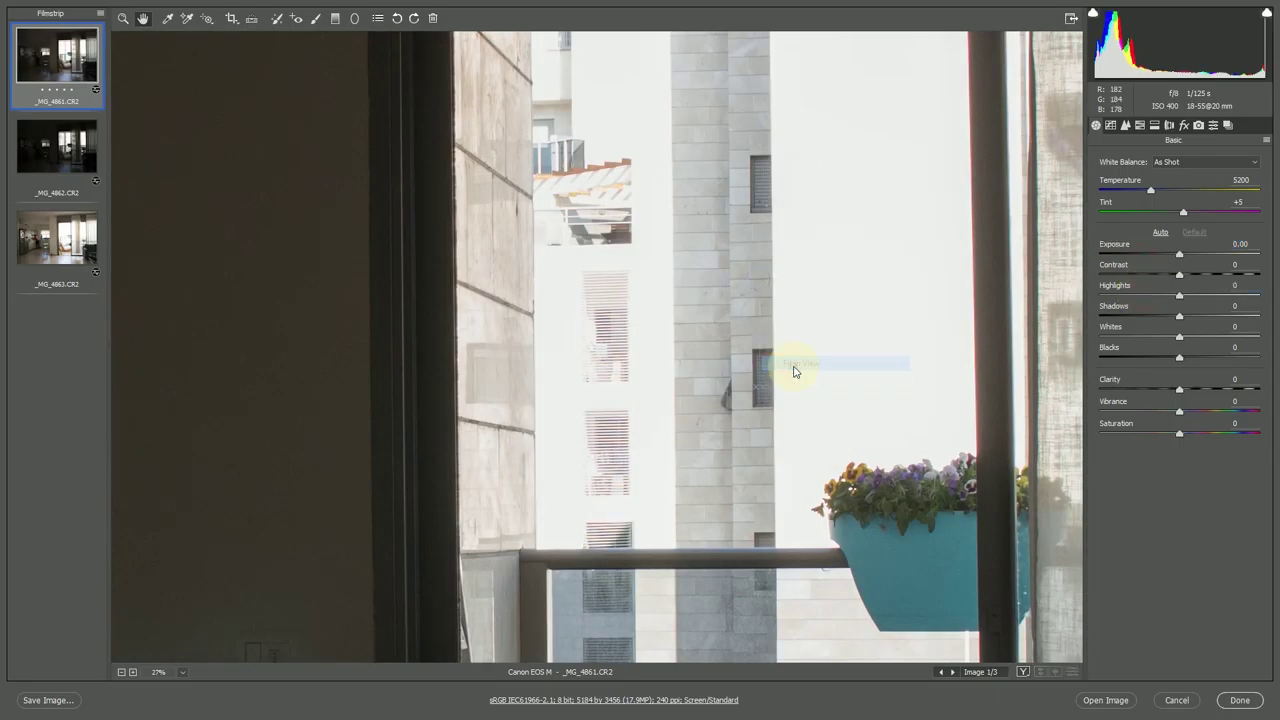
pyautogui.click(62, 150)
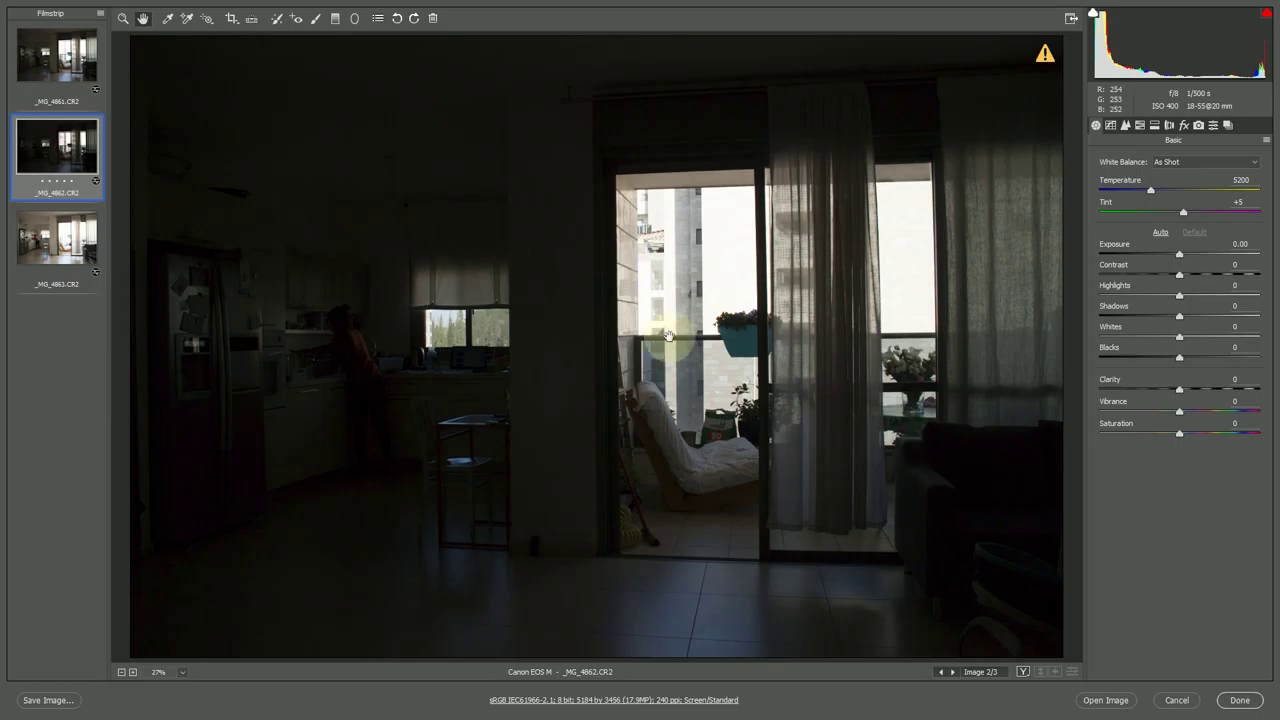
pyautogui.rightClick(805, 288)
pyautogui.click(847, 277)
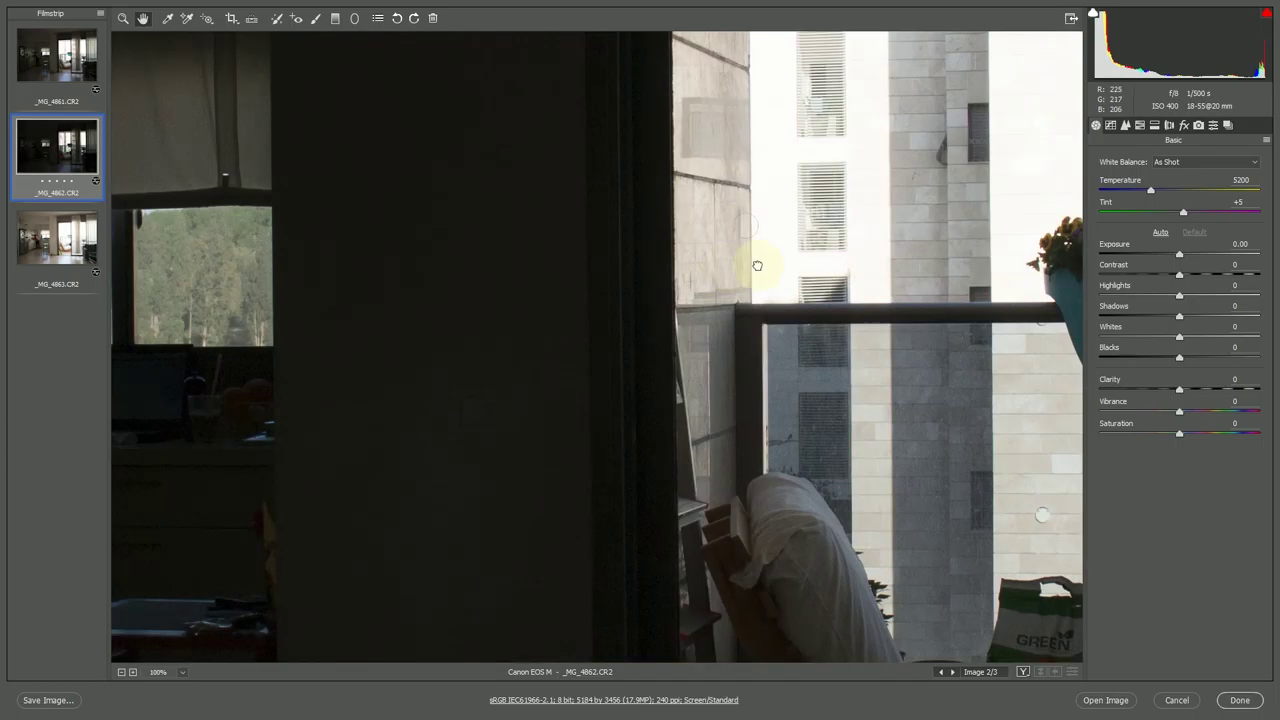
pyautogui.moveTo(757, 266); pyautogui.dragTo(677, 309)
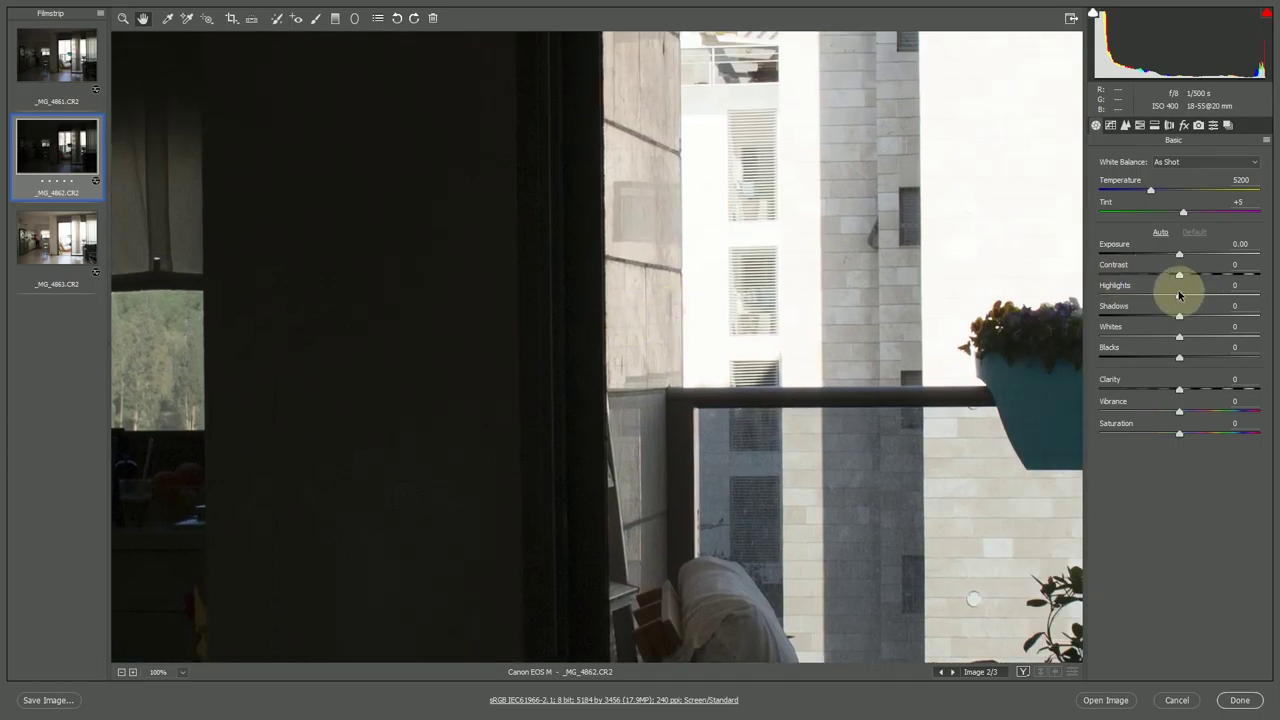
pyautogui.moveTo(1179, 294); pyautogui.dragTo(1155, 296)
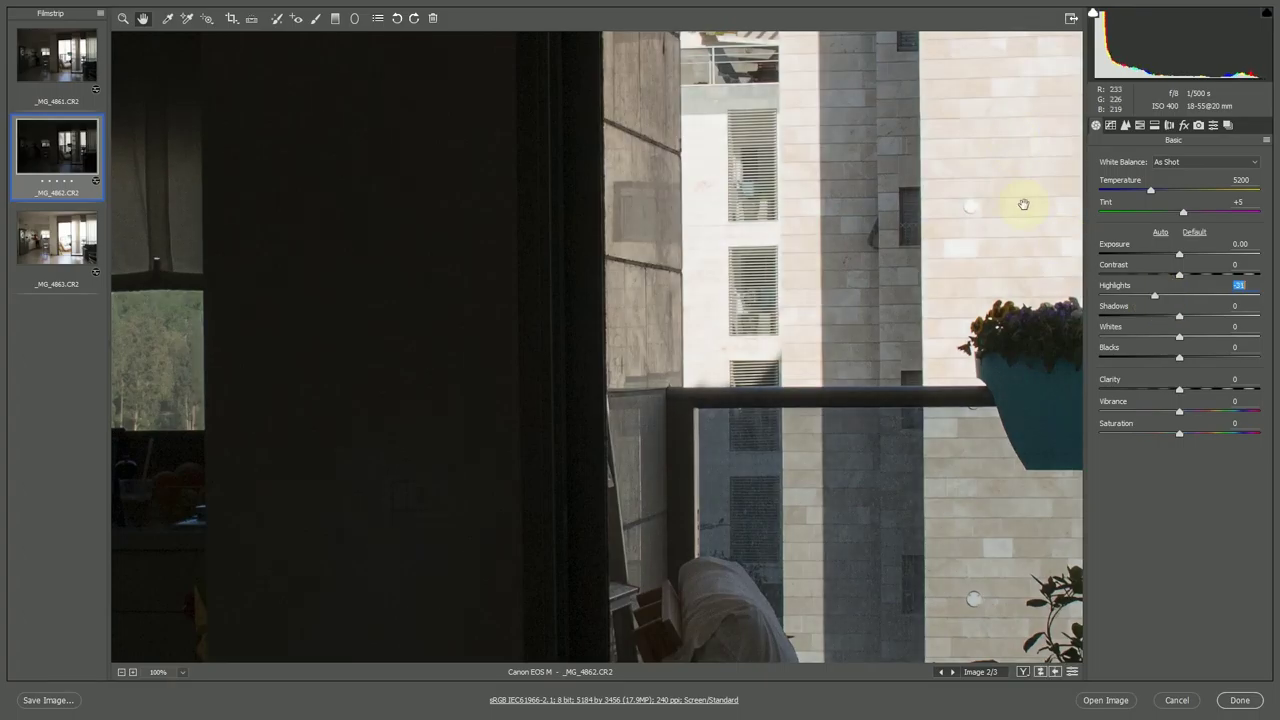
pyautogui.moveTo(503, 394); pyautogui.dragTo(667, 404)
pyautogui.rightClick(410, 377)
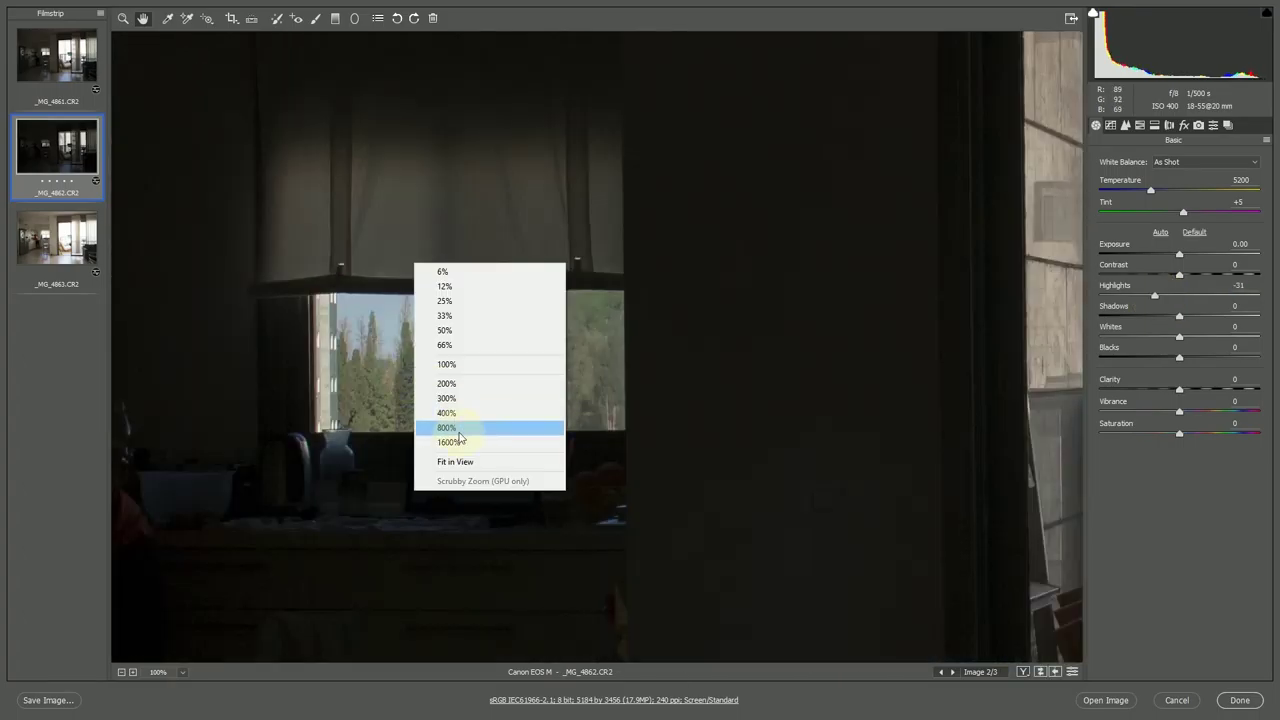
pyautogui.click(460, 455)
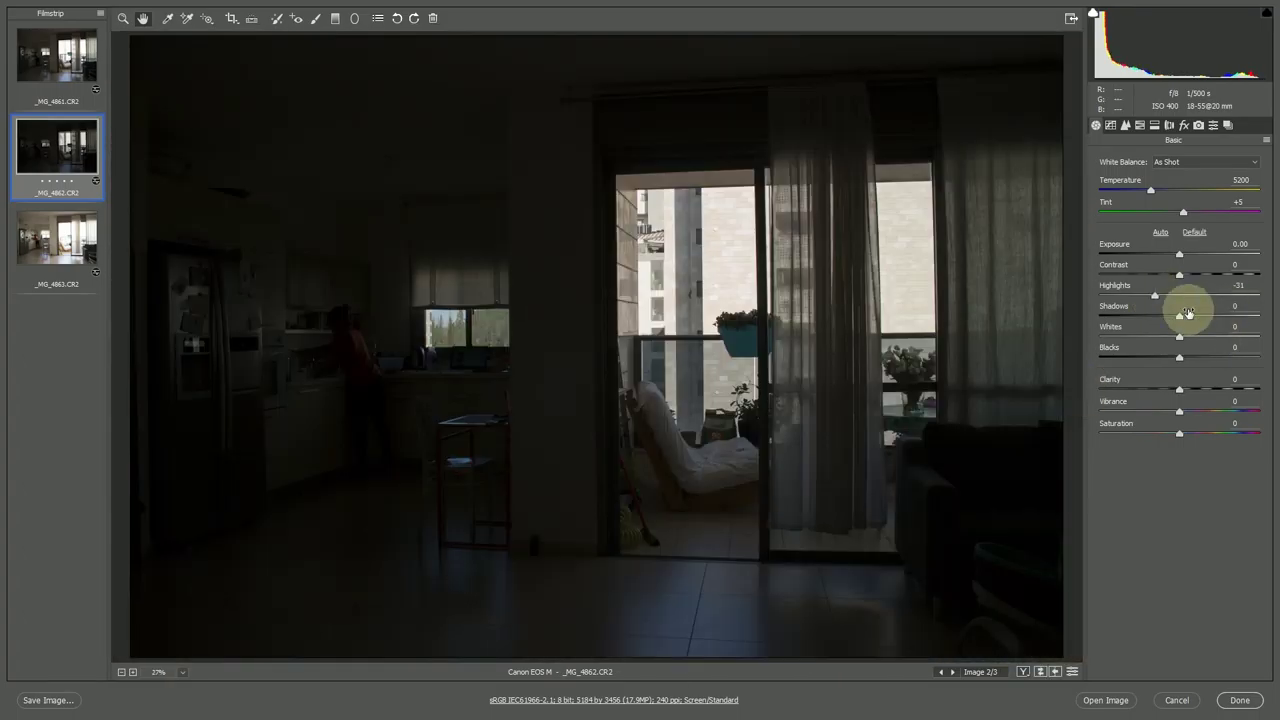
pyautogui.moveTo(1179, 316); pyautogui.dragTo(1257, 318)
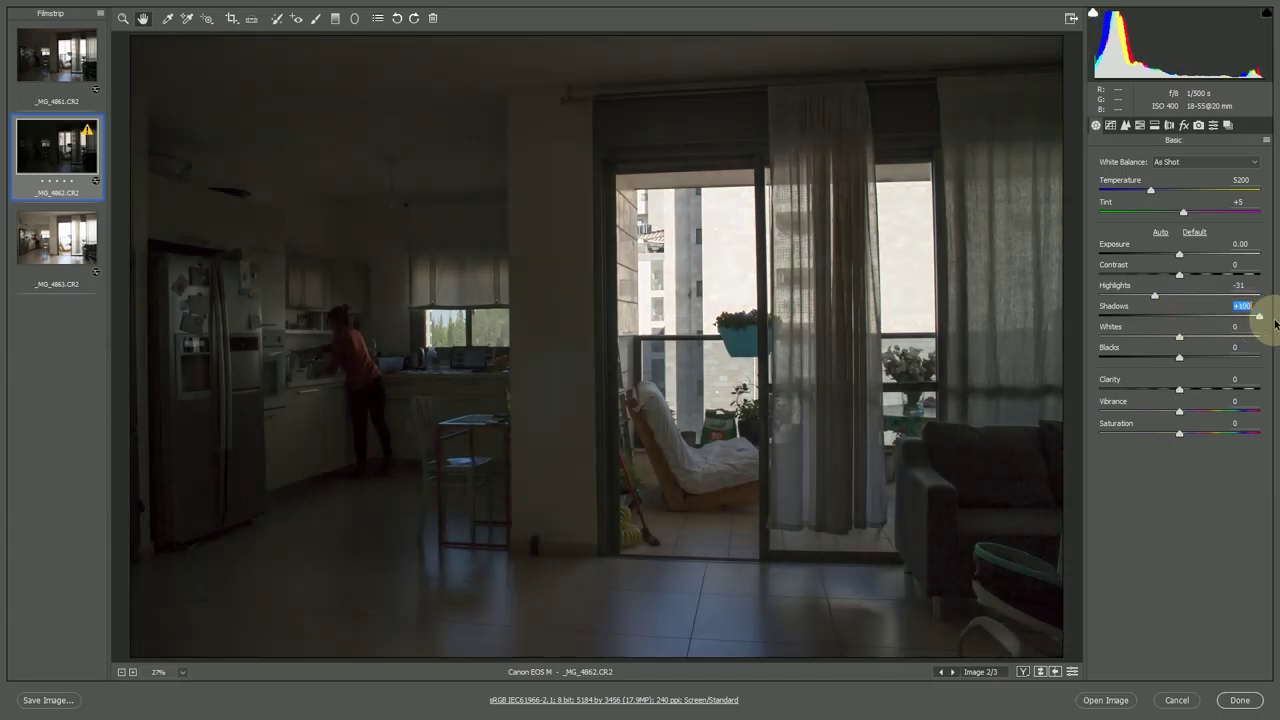
pyautogui.moveTo(1179, 275)
pyautogui.mouseDown()
pyautogui.moveTo(1151, 275)
pyautogui.moveTo(1190, 257)
pyautogui.moveTo(1134, 296)
pyautogui.mouseUp()
pyautogui.rightClick(1038, 463)
pyautogui.click(980, 486)
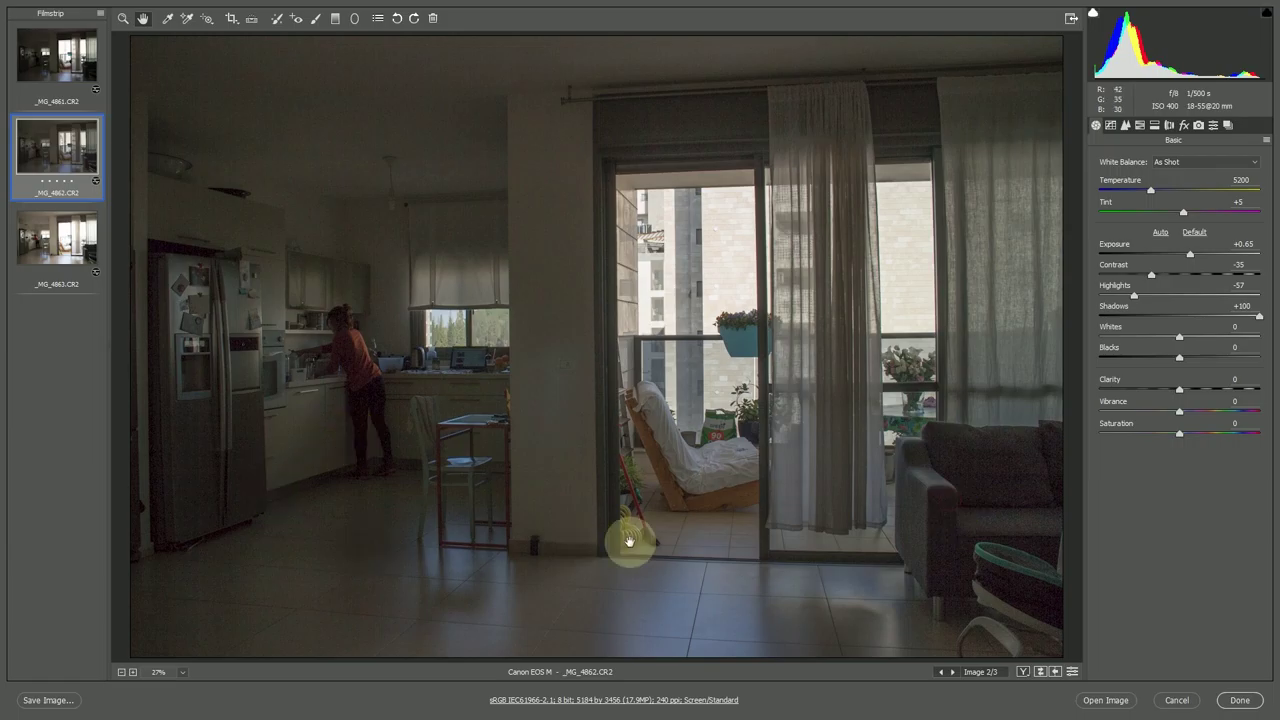
pyautogui.rightClick(943, 467)
pyautogui.click(963, 457)
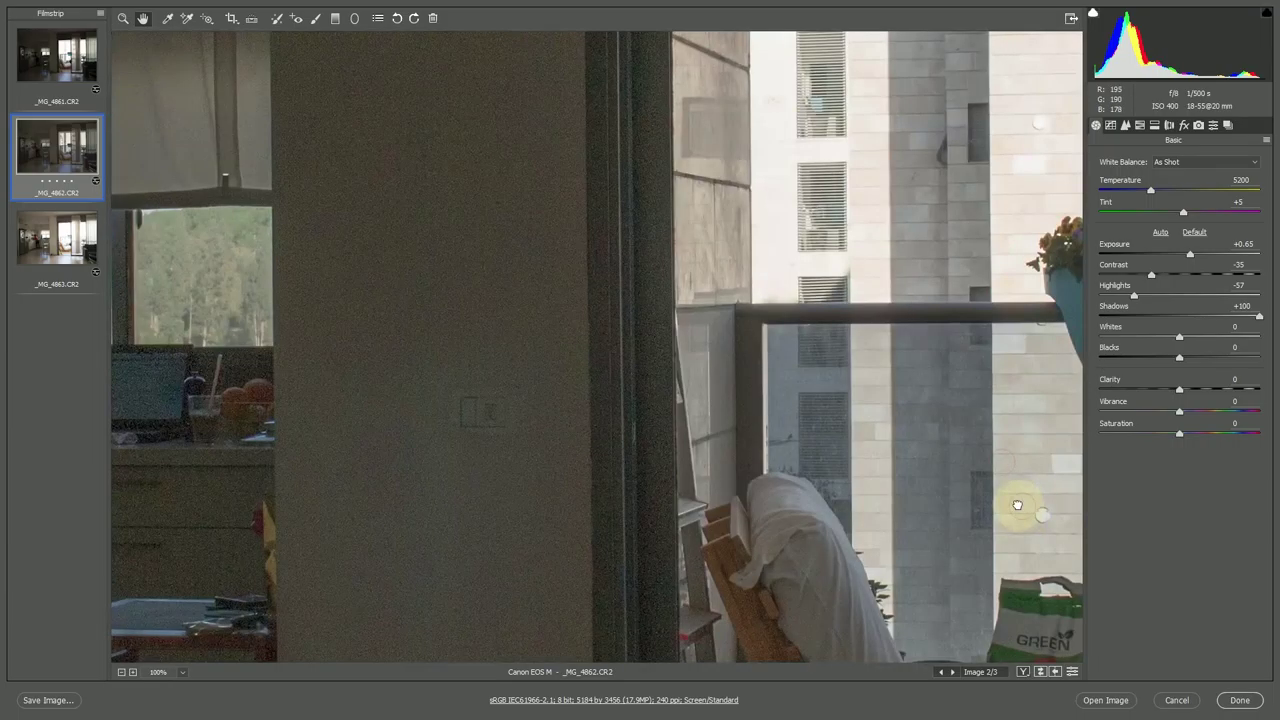
pyautogui.moveTo(1014, 506); pyautogui.dragTo(126, 106)
pyautogui.moveTo(730, 140); pyautogui.dragTo(357, 134)
pyautogui.moveTo(1050, 520); pyautogui.dragTo(720, 372)
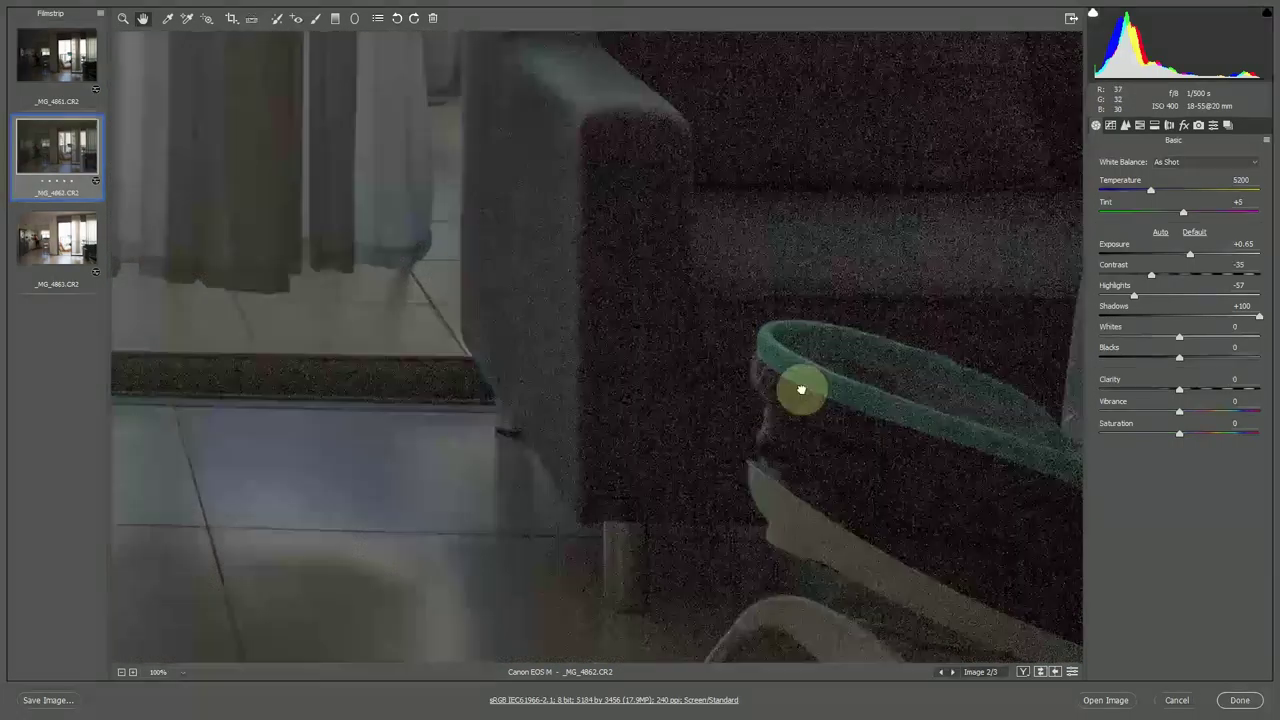
pyautogui.moveTo(803, 386); pyautogui.dragTo(903, 566)
pyautogui.moveTo(466, 414); pyautogui.dragTo(951, 337)
pyautogui.moveTo(597, 406); pyautogui.dragTo(897, 326)
pyautogui.moveTo(277, 561); pyautogui.dragTo(697, 471)
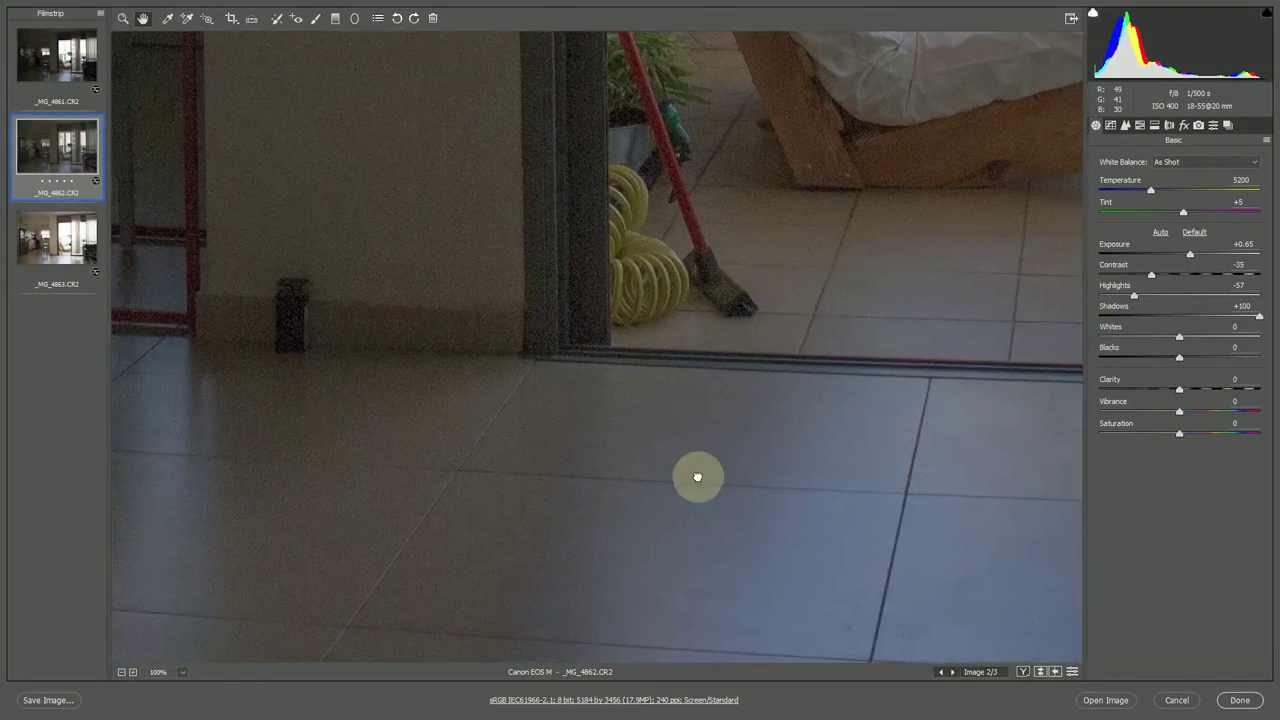
pyautogui.moveTo(259, 272); pyautogui.dragTo(589, 429)
pyautogui.moveTo(494, 368); pyautogui.dragTo(847, 607)
pyautogui.moveTo(499, 496); pyautogui.dragTo(789, 286)
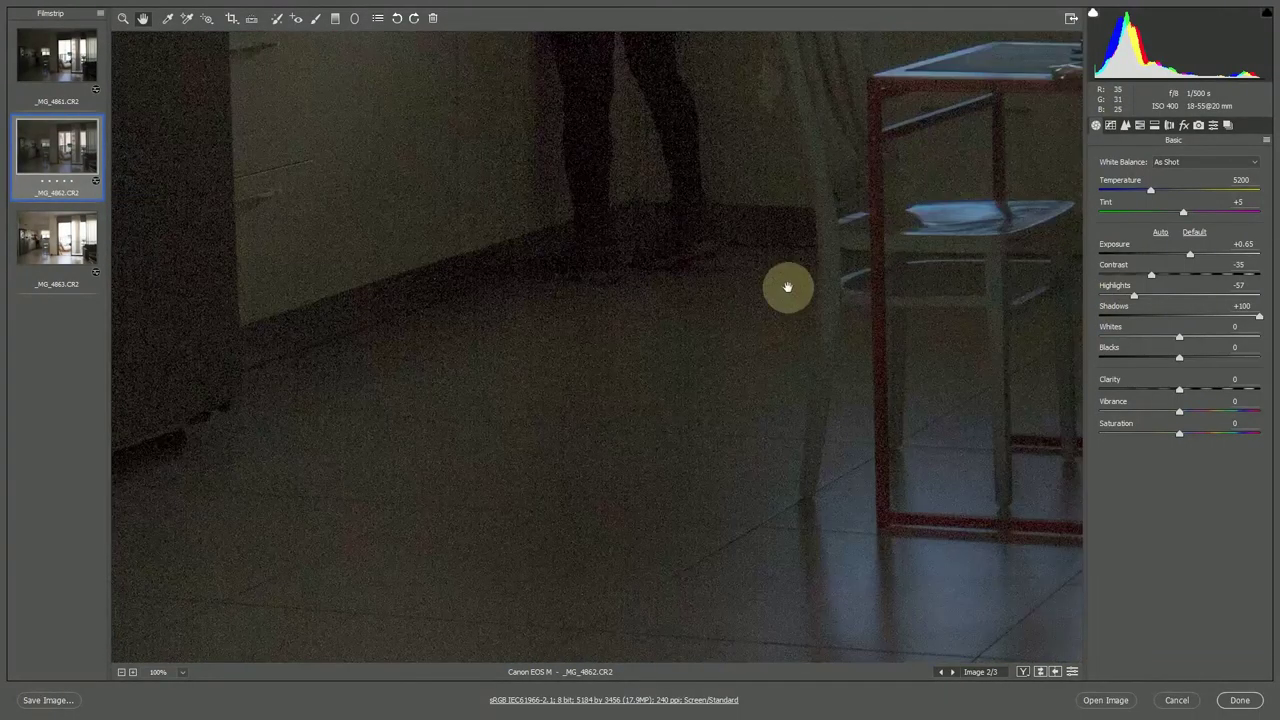
pyautogui.rightClick(790, 300)
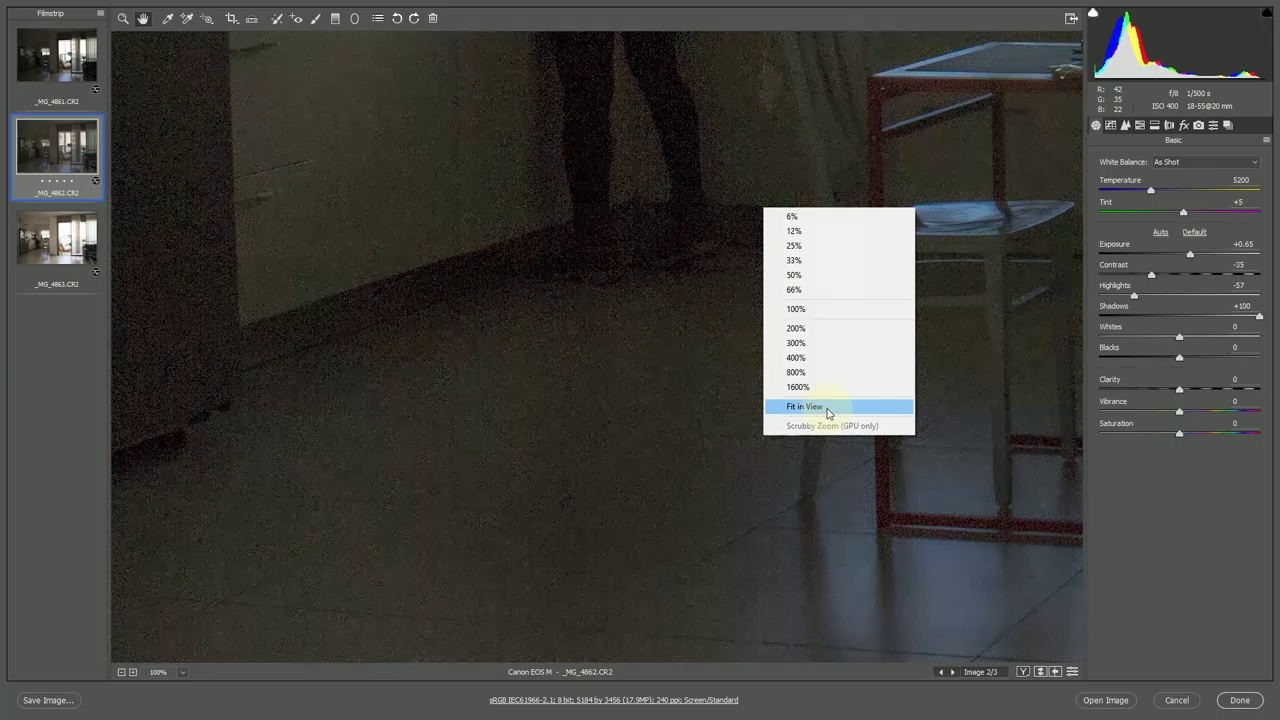
pyautogui.click(827, 413)
pyautogui.press('p')
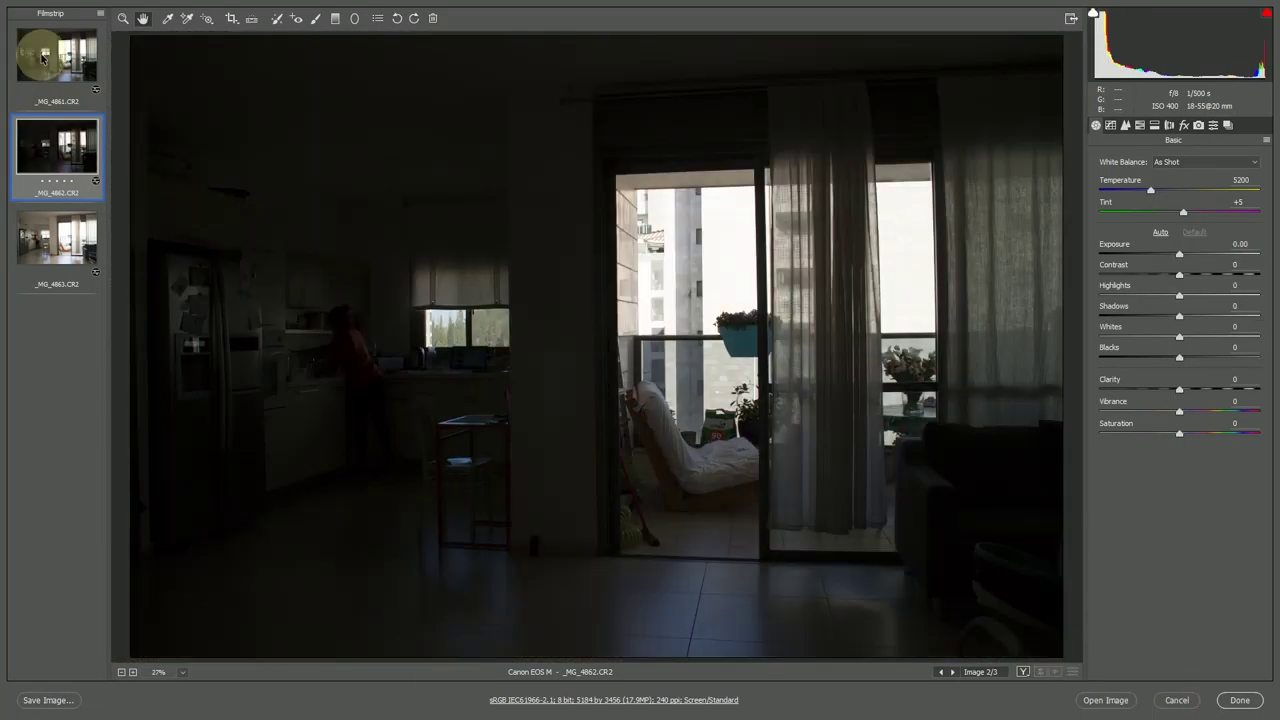
# Flip through exposures _MG_4861, _MG_4862 and _MG_4863, returning to _MG_4861.
pyautogui.click(42, 58)
pyautogui.click(64, 140)
pyautogui.click(72, 238)
pyautogui.click(68, 178)
pyautogui.click(63, 77)
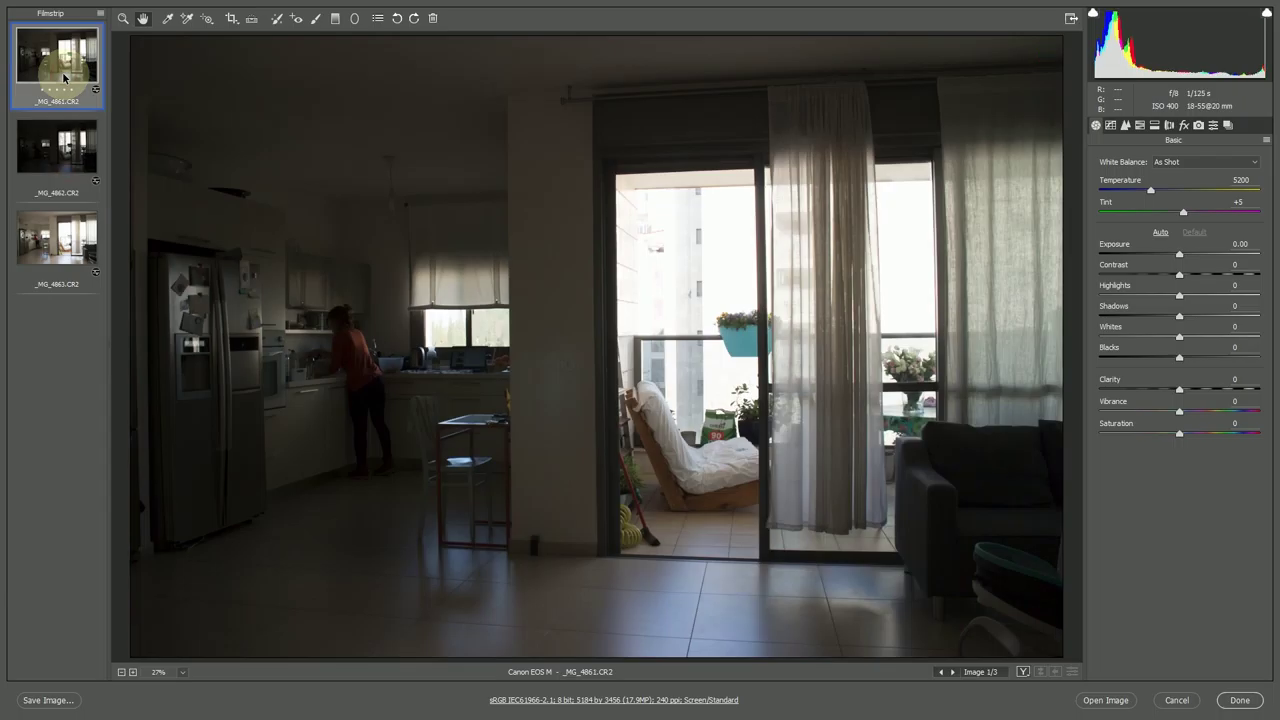
# Select all three exposures in the Filmstrip and choose Merge to HDR from its menu.
pyautogui.keyDown('shift'); pyautogui.click(51, 296); pyautogui.keyUp('shift')
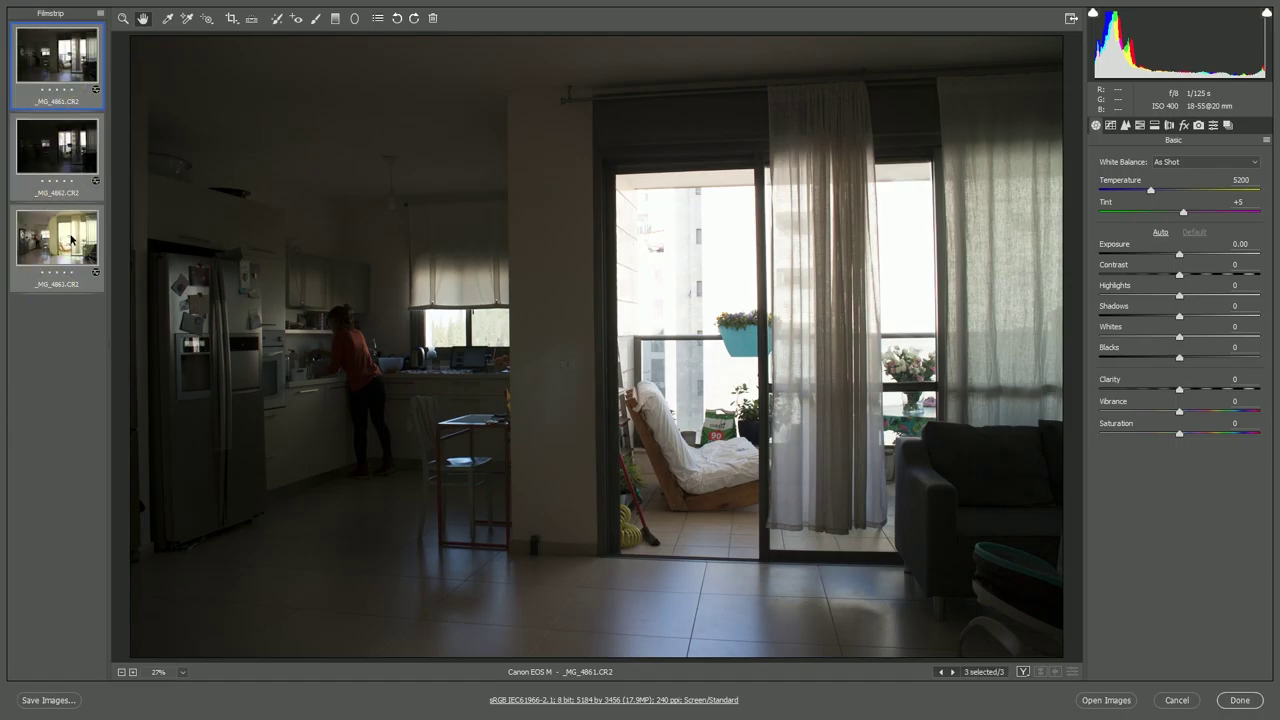
pyautogui.click(80, 309)
pyautogui.click(101, 14)
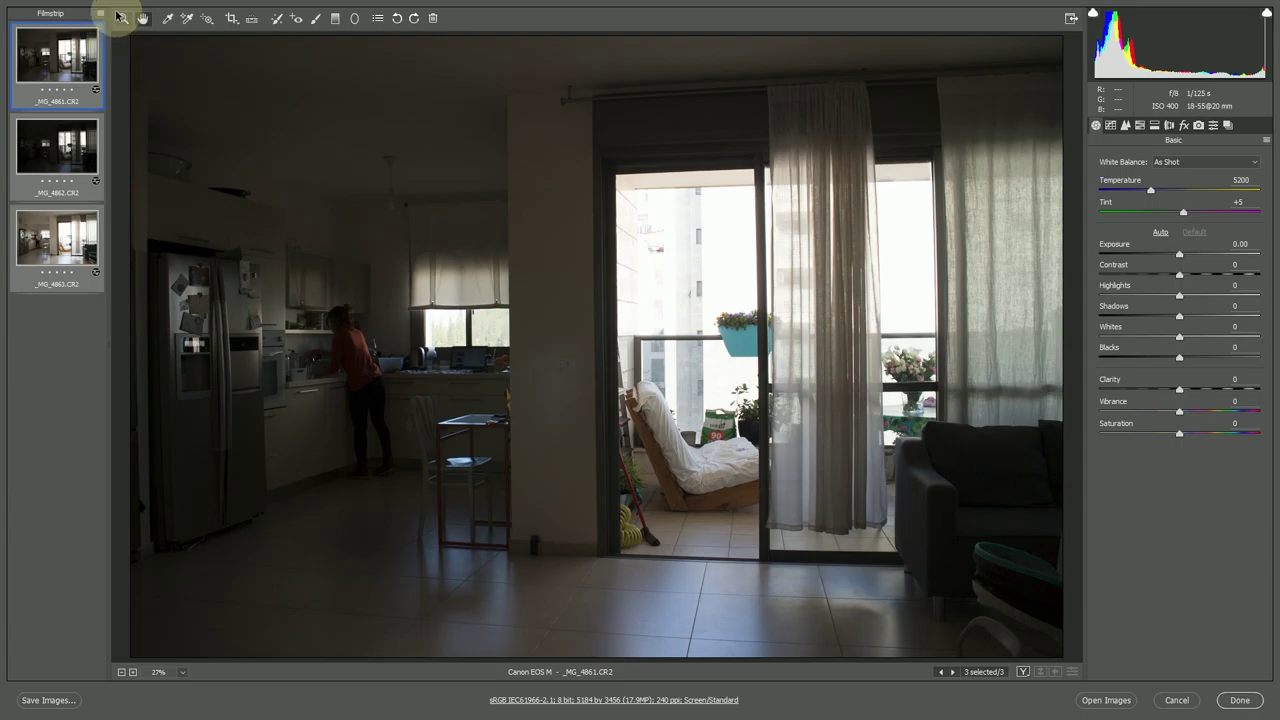
pyautogui.click(148, 80)
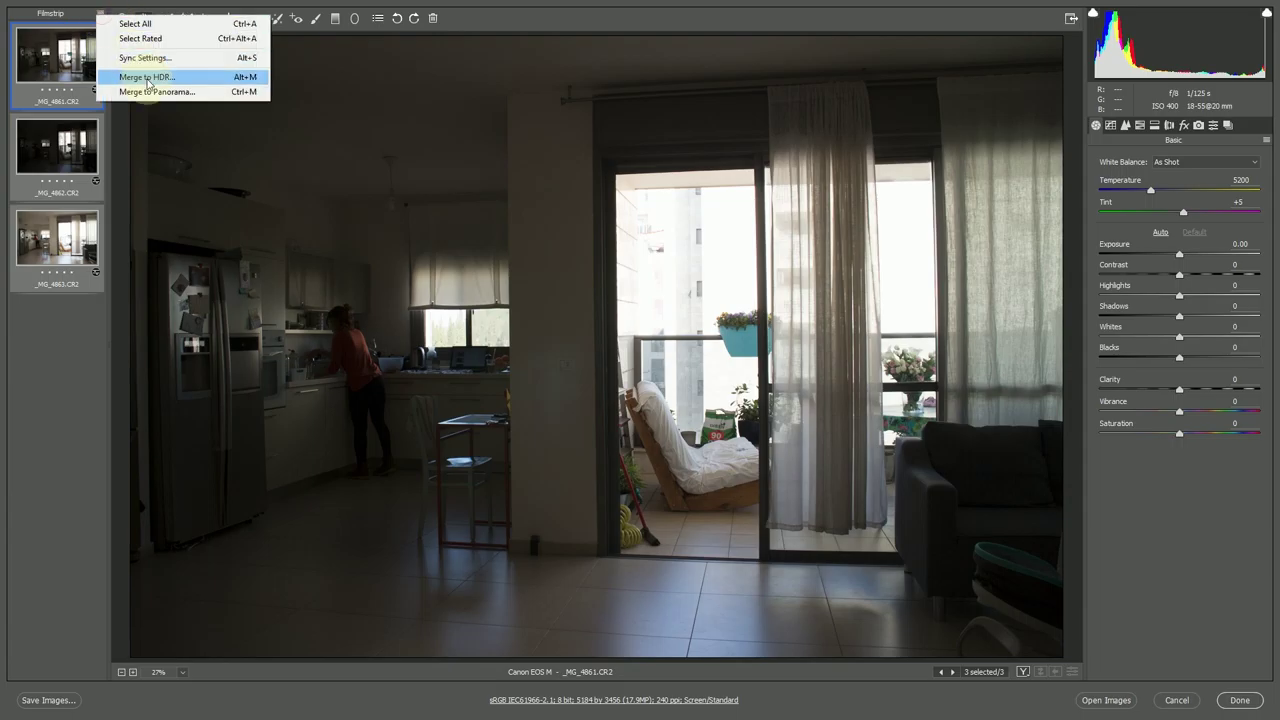
# Launch the HDR merge and move the HDR Merge Preview window into place.
pyautogui.click(148, 80)
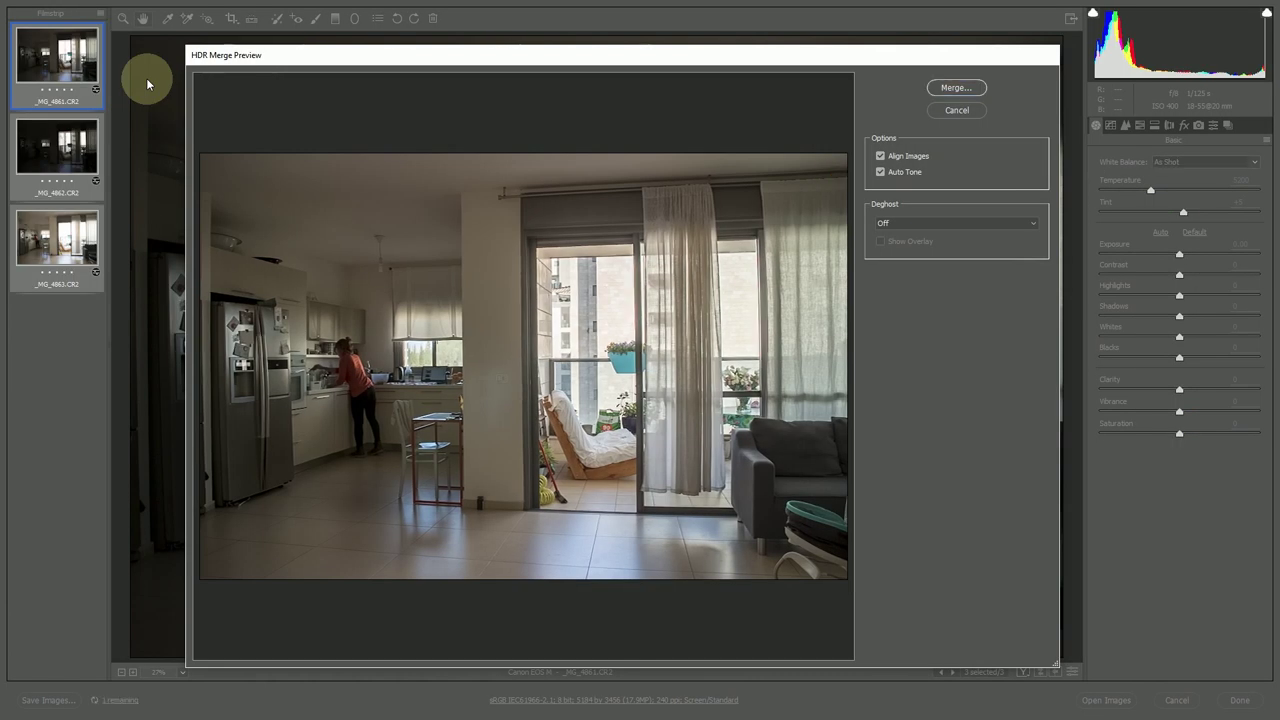
pyautogui.moveTo(238, 63); pyautogui.dragTo(219, 50)
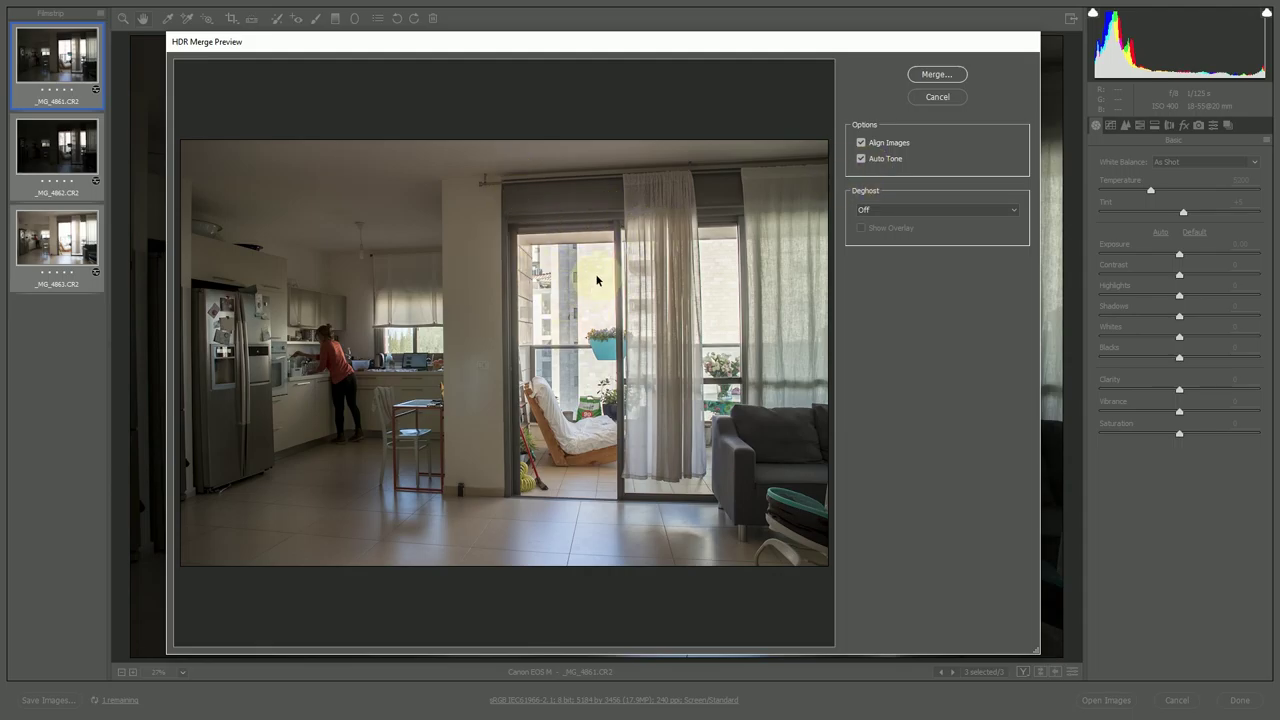
# Keep Auto Tone on after testing it, leave Deghost Off, and start the merge.
pyautogui.click(861, 162)
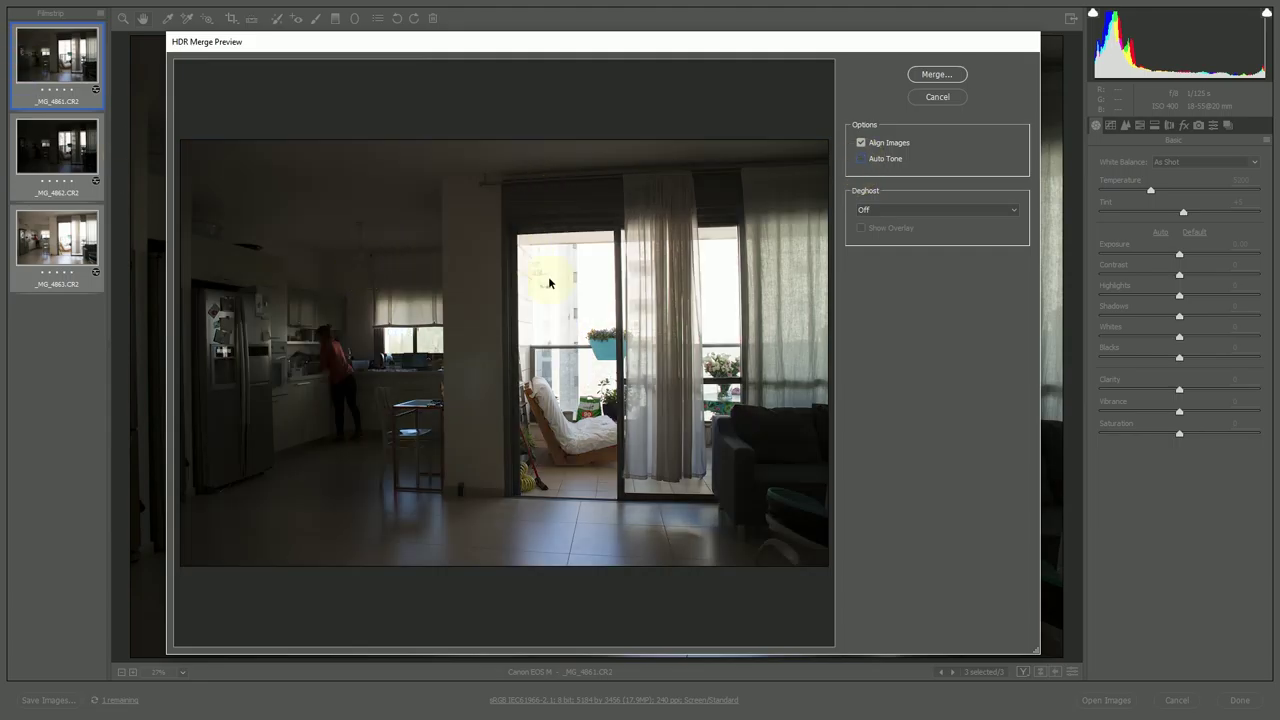
pyautogui.click(861, 159)
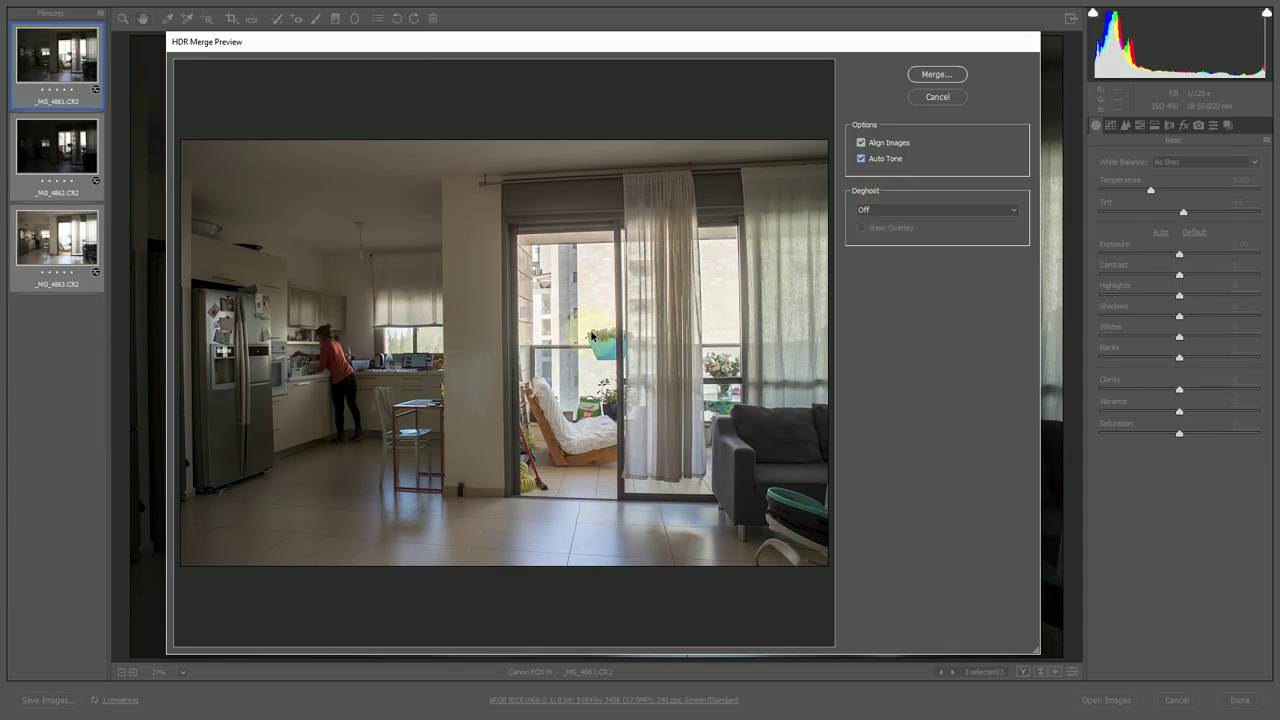
pyautogui.click(900, 209)
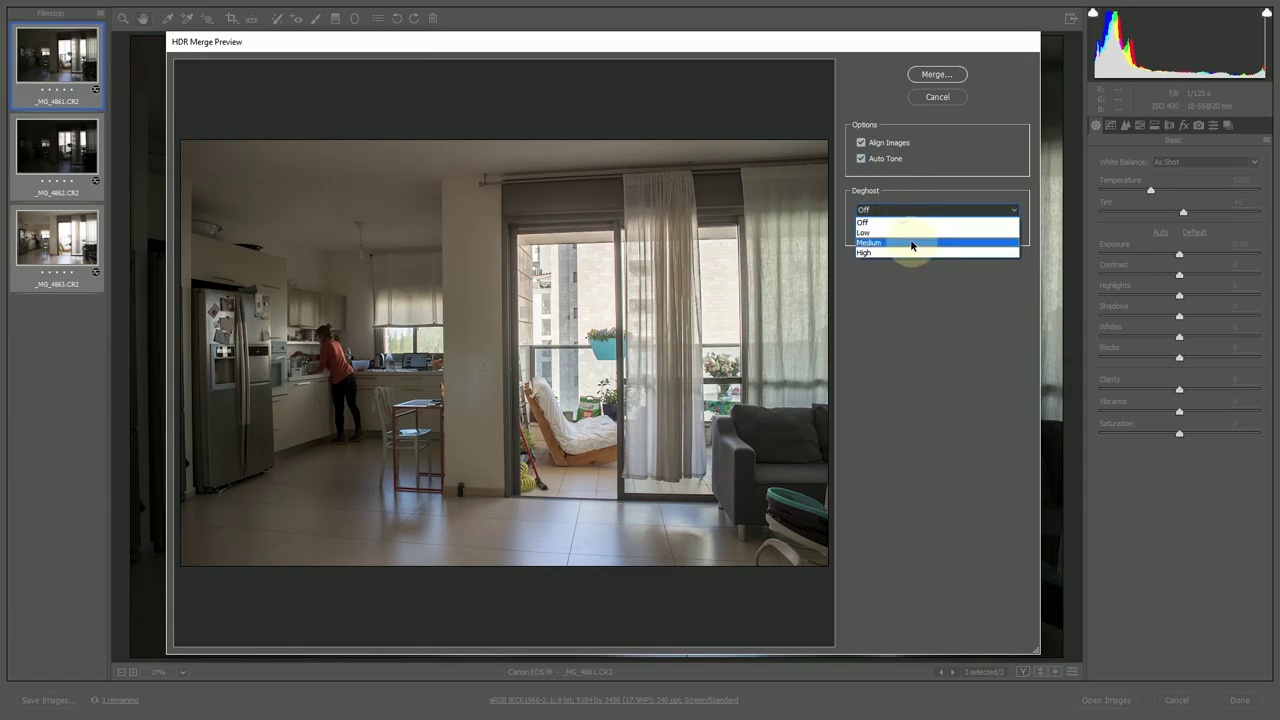
pyautogui.click(918, 222)
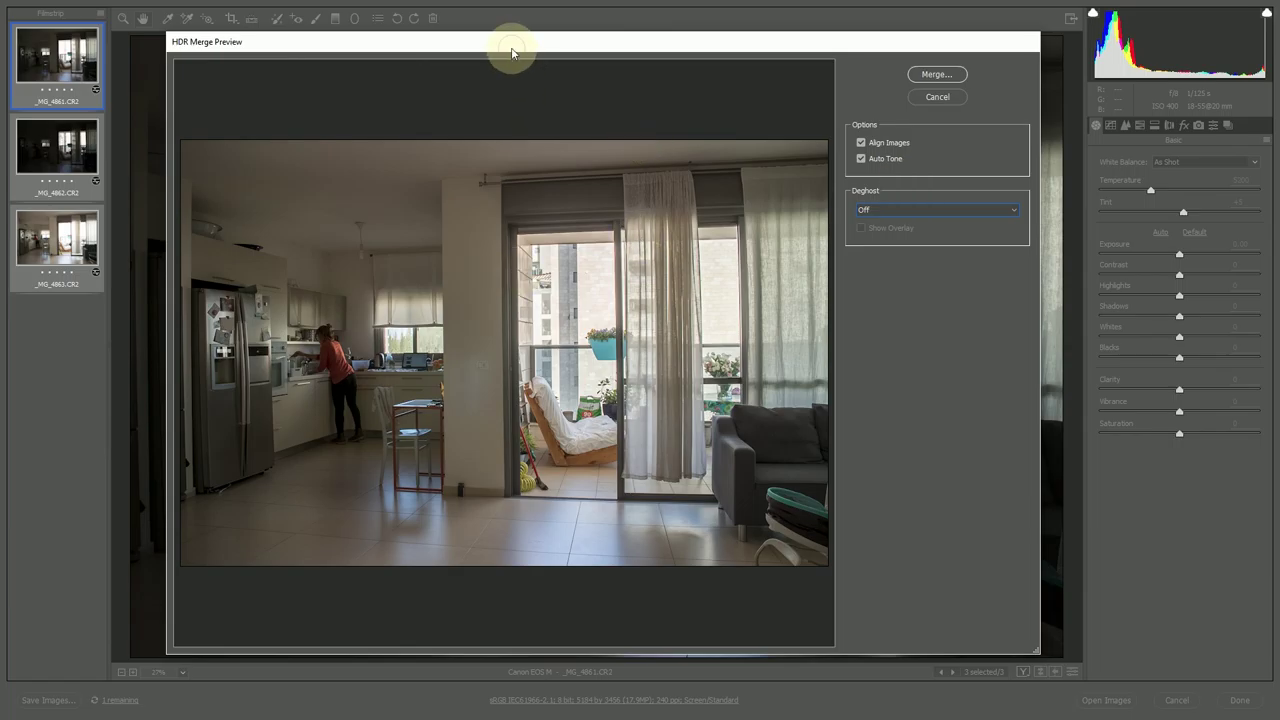
pyautogui.moveTo(508, 41); pyautogui.dragTo(505, 37)
pyautogui.click(932, 72)
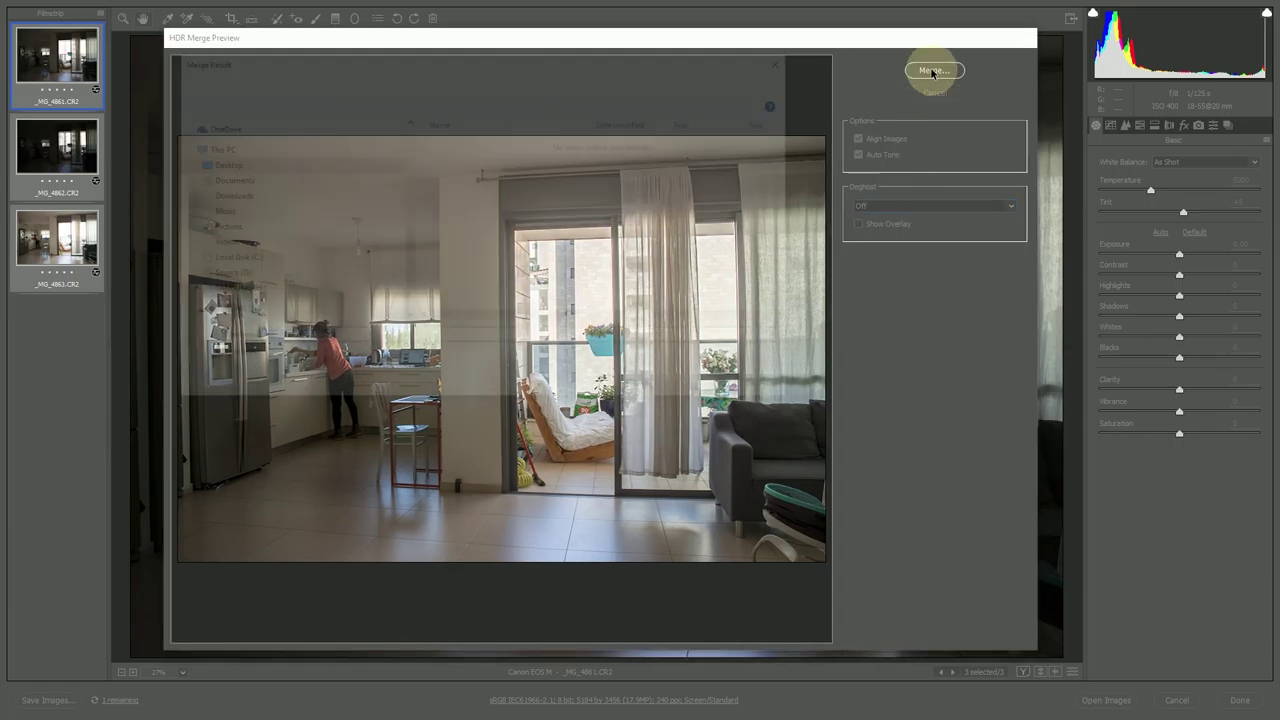
# Save the merged result as _MG_4861-HDR.dng, Digital Negative format, in Desktop\HDR1.
pyautogui.moveTo(459, 67); pyautogui.dragTo(494, 101)
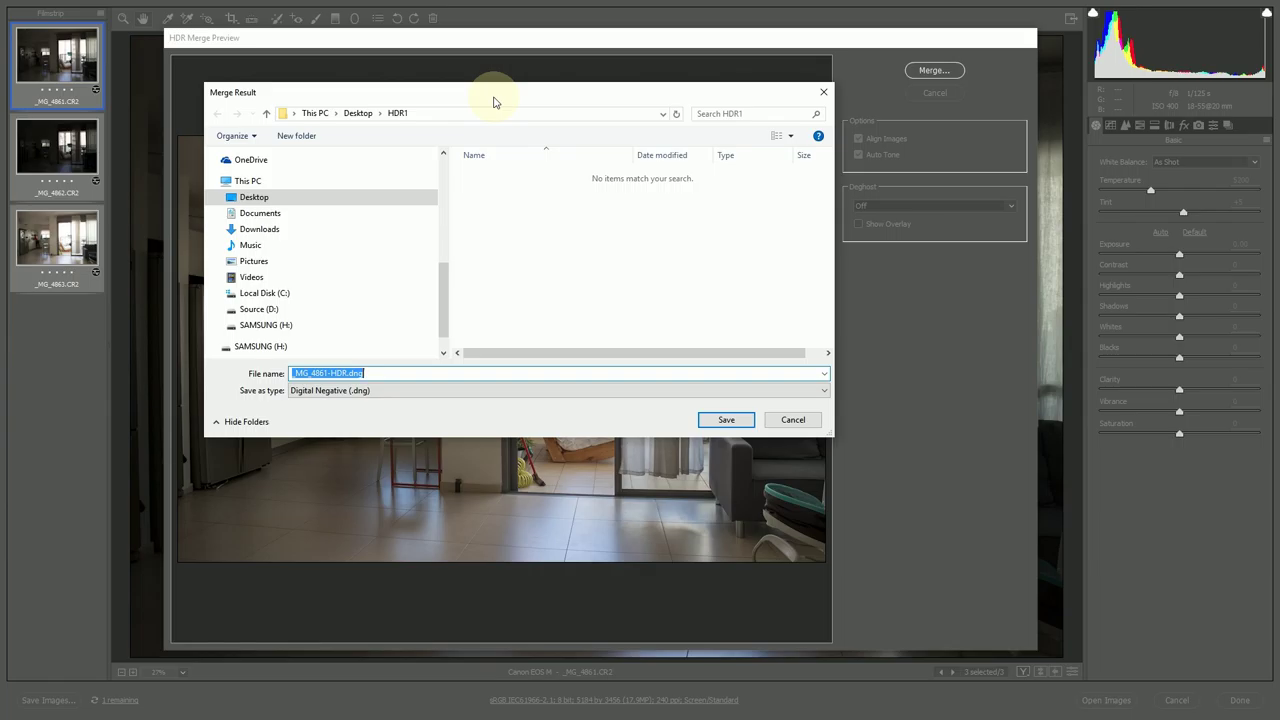
pyautogui.click(368, 374)
pyautogui.moveTo(357, 374); pyautogui.dragTo(370, 392)
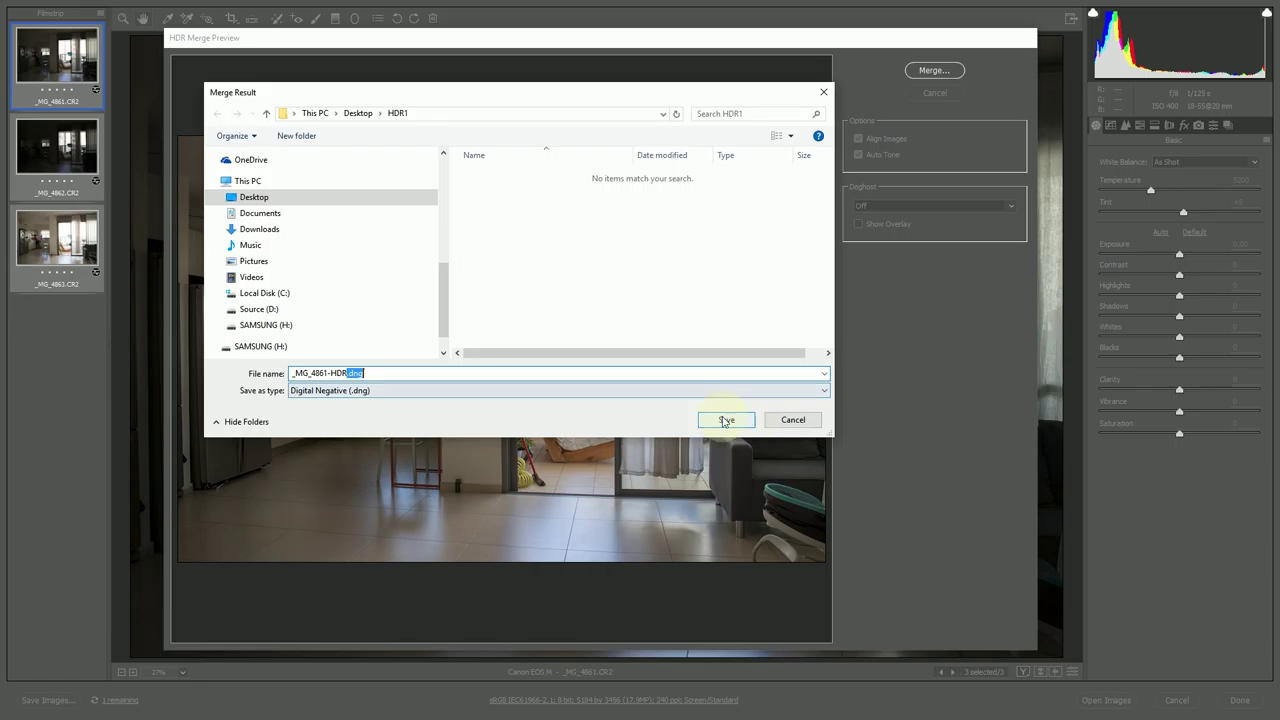
pyautogui.click(724, 419)
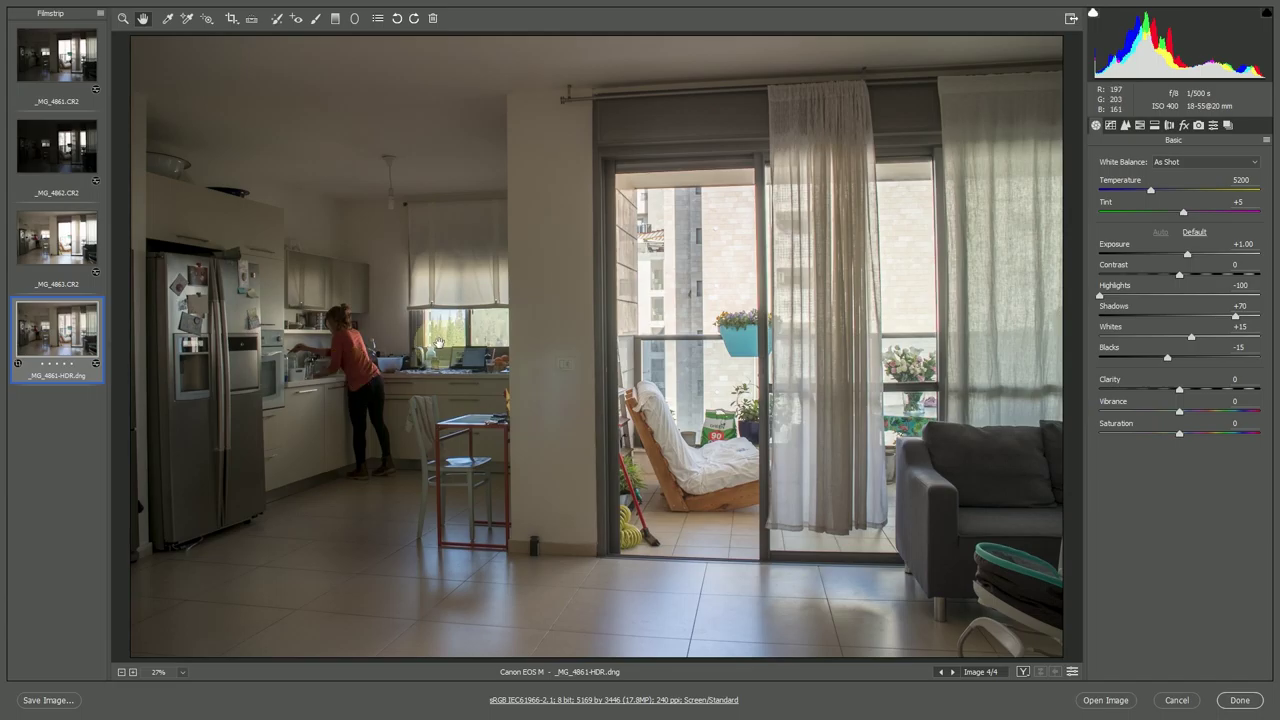
# Lower Whites to +6 and Blacks to -28, inspecting the balcony at 100% zoom.
pyautogui.click(380, 355)
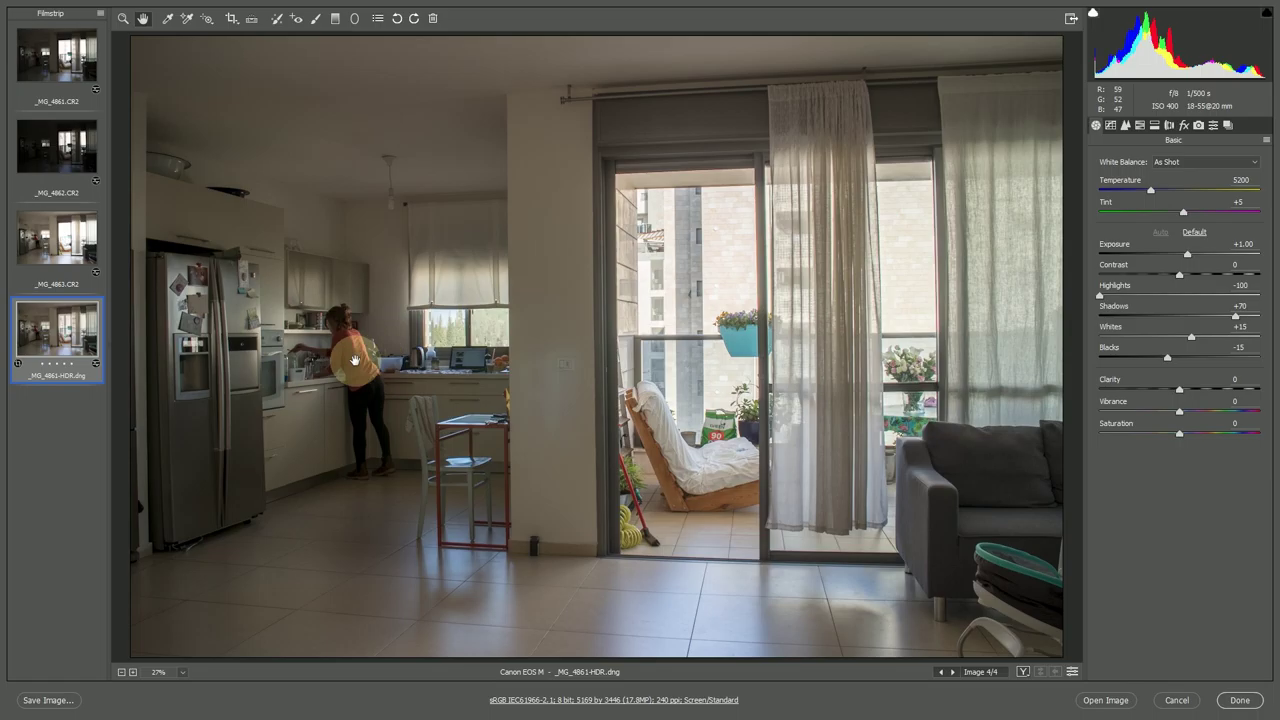
pyautogui.click(691, 438)
pyautogui.click(725, 293)
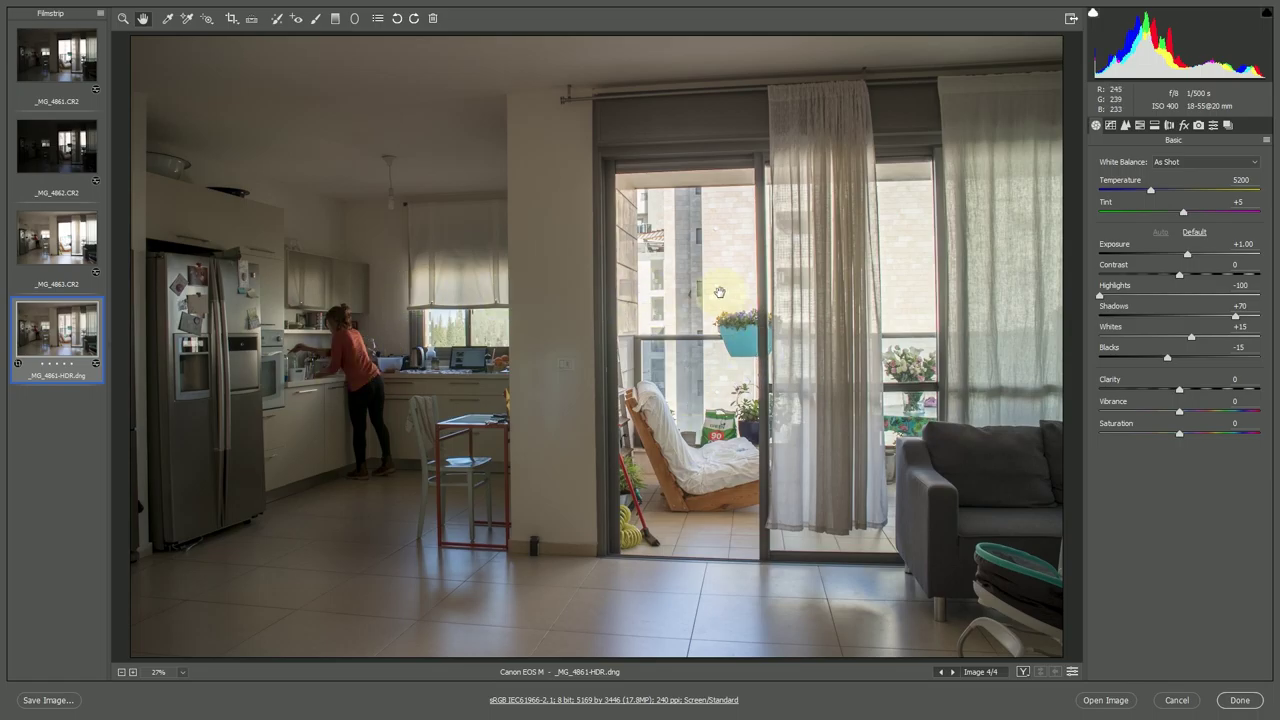
pyautogui.rightClick(340, 514)
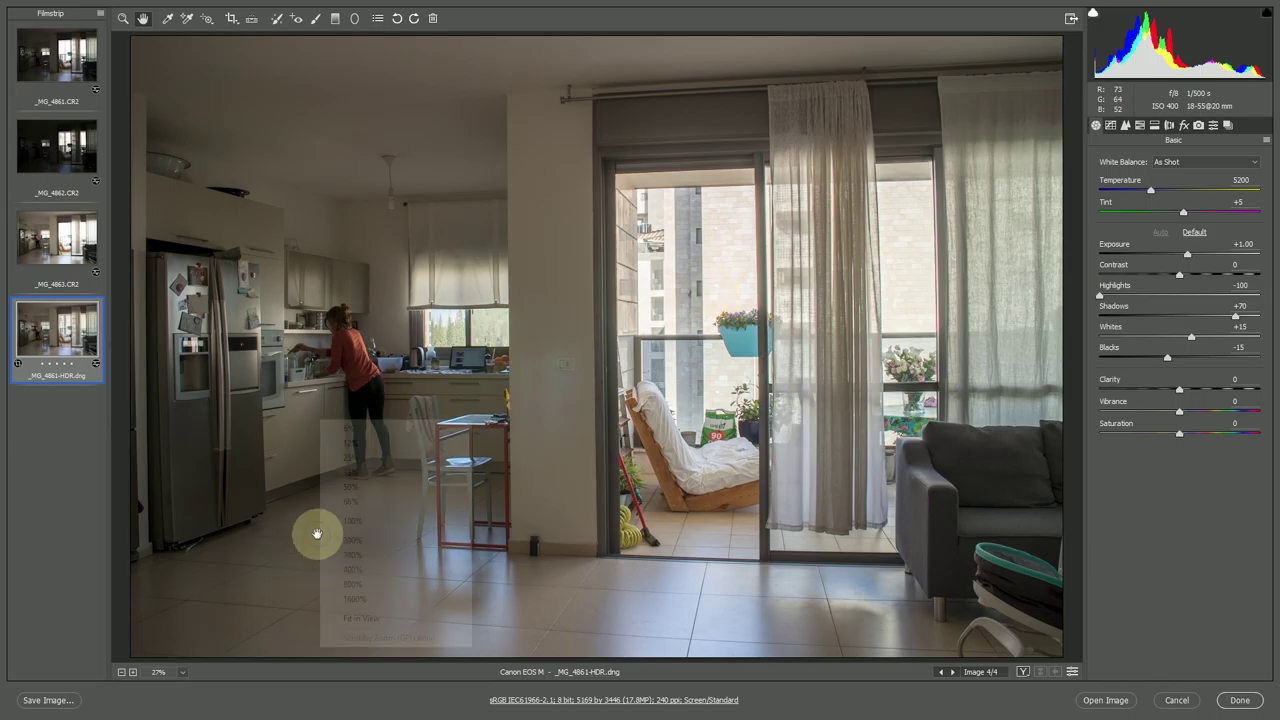
pyautogui.click(380, 523)
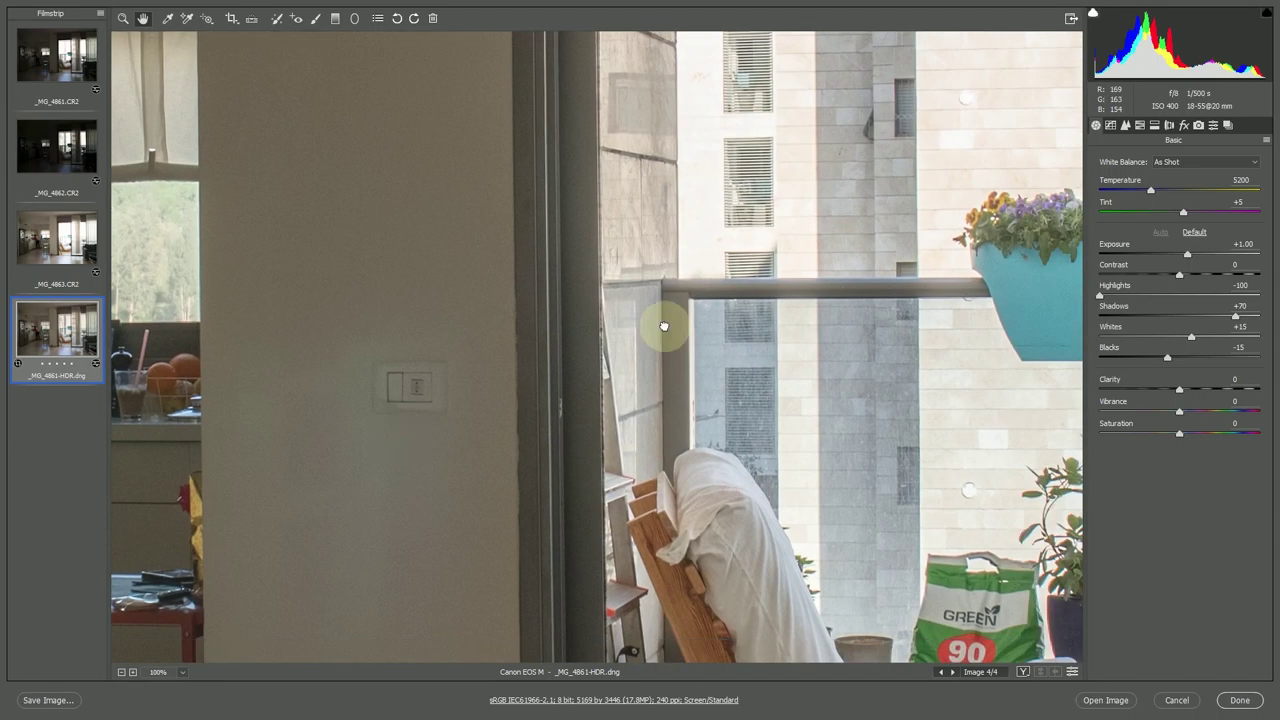
pyautogui.moveTo(728, 490); pyautogui.dragTo(777, 423)
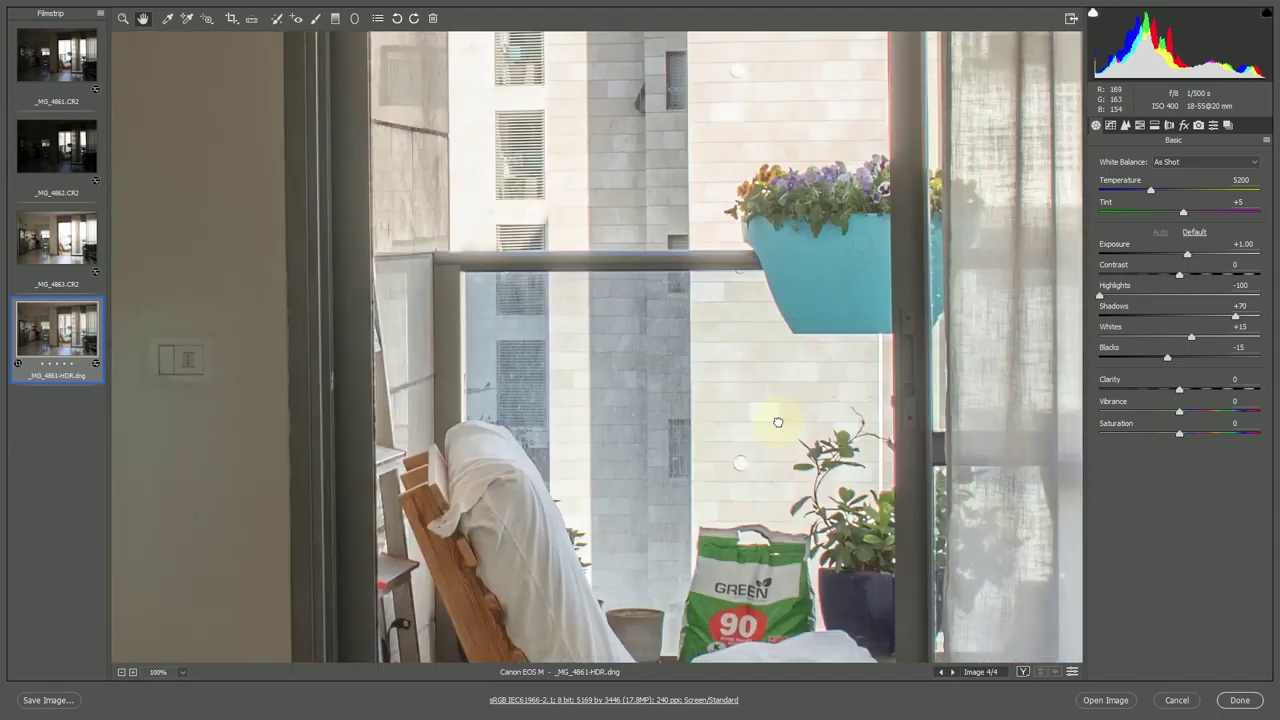
pyautogui.scroll(-11, 1190, 336)
pyautogui.scroll(-9, 1187, 340)
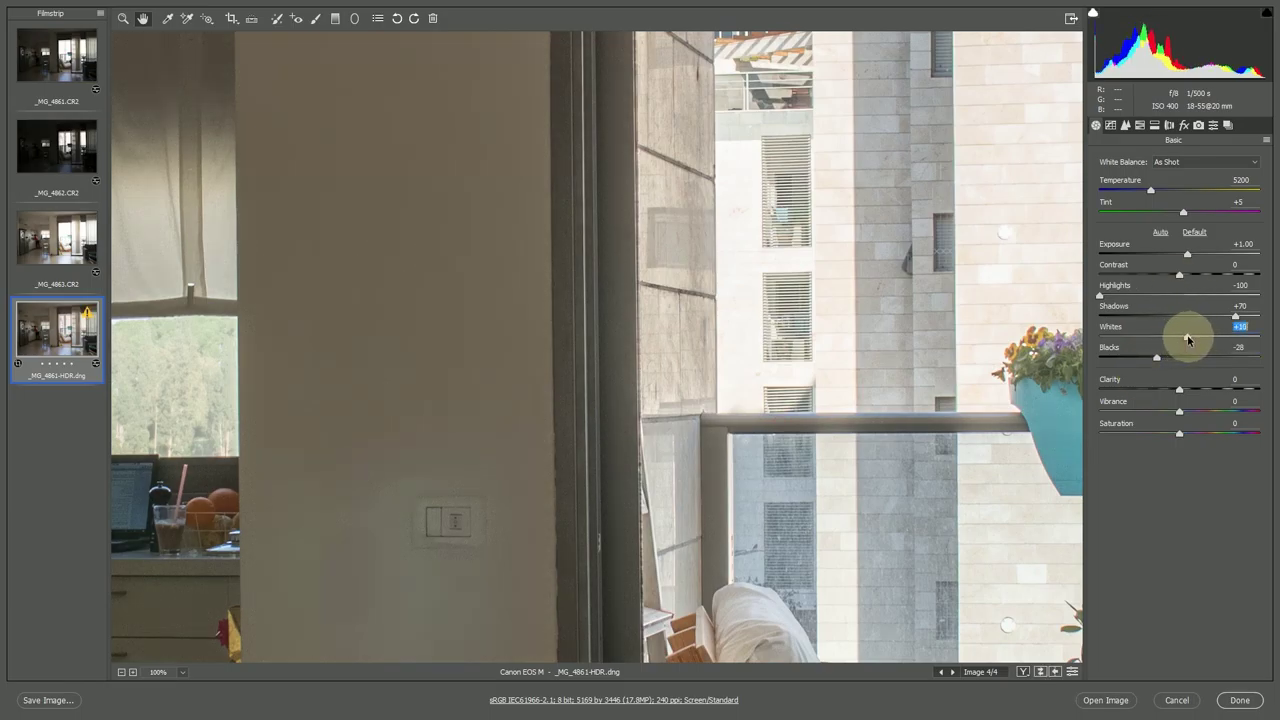
# Fit the photo in view and compare the bright _MG_4863 and dark _MG_4862 exposures.
pyautogui.rightClick(691, 273)
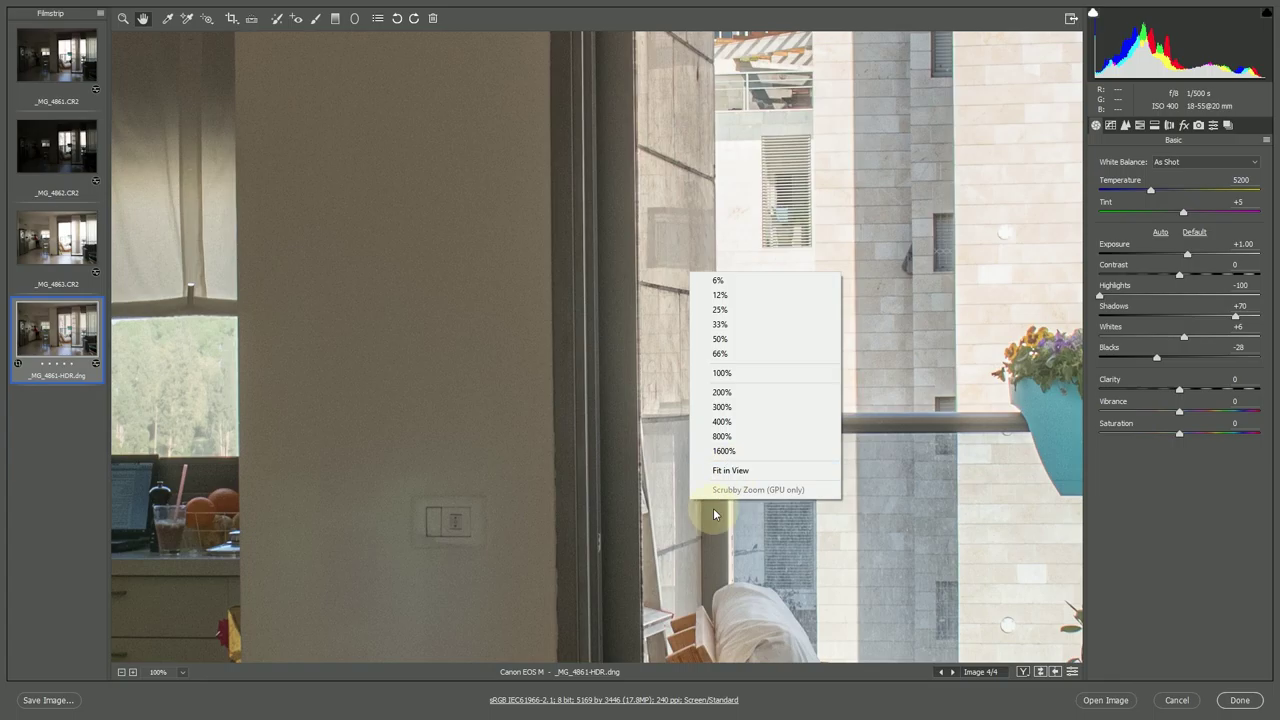
pyautogui.click(730, 470)
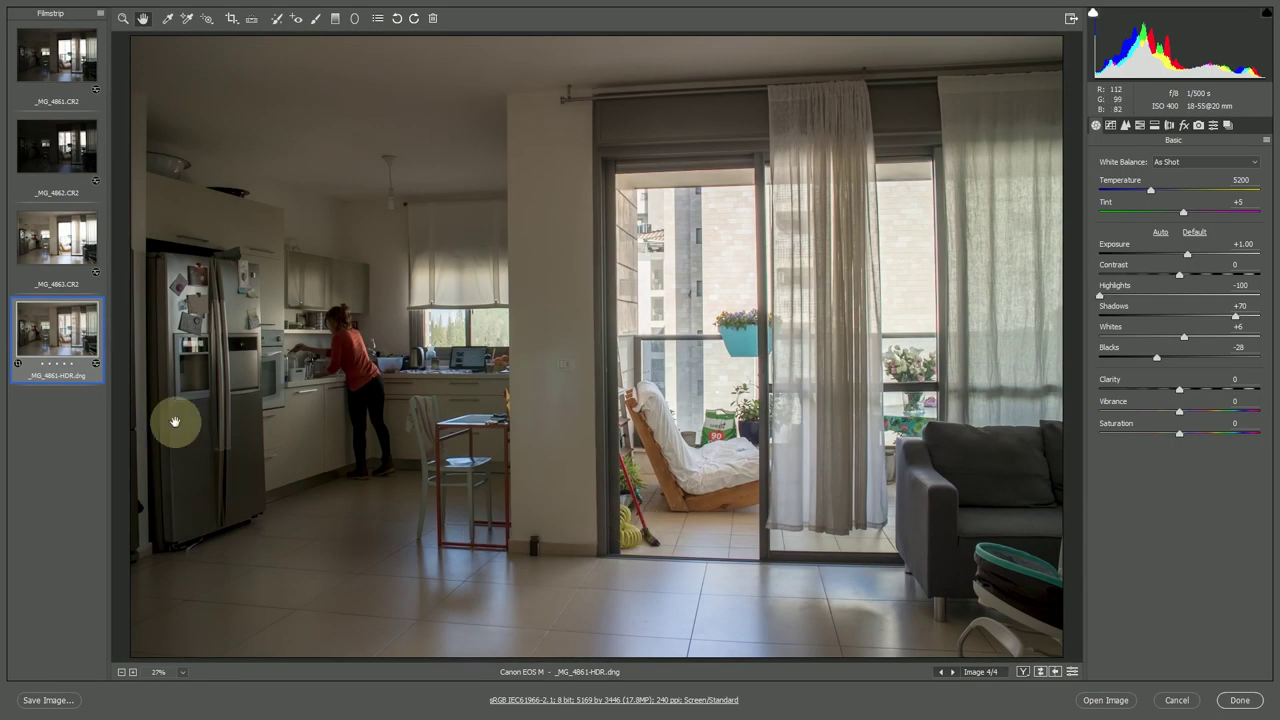
pyautogui.click(69, 253)
pyautogui.click(45, 158)
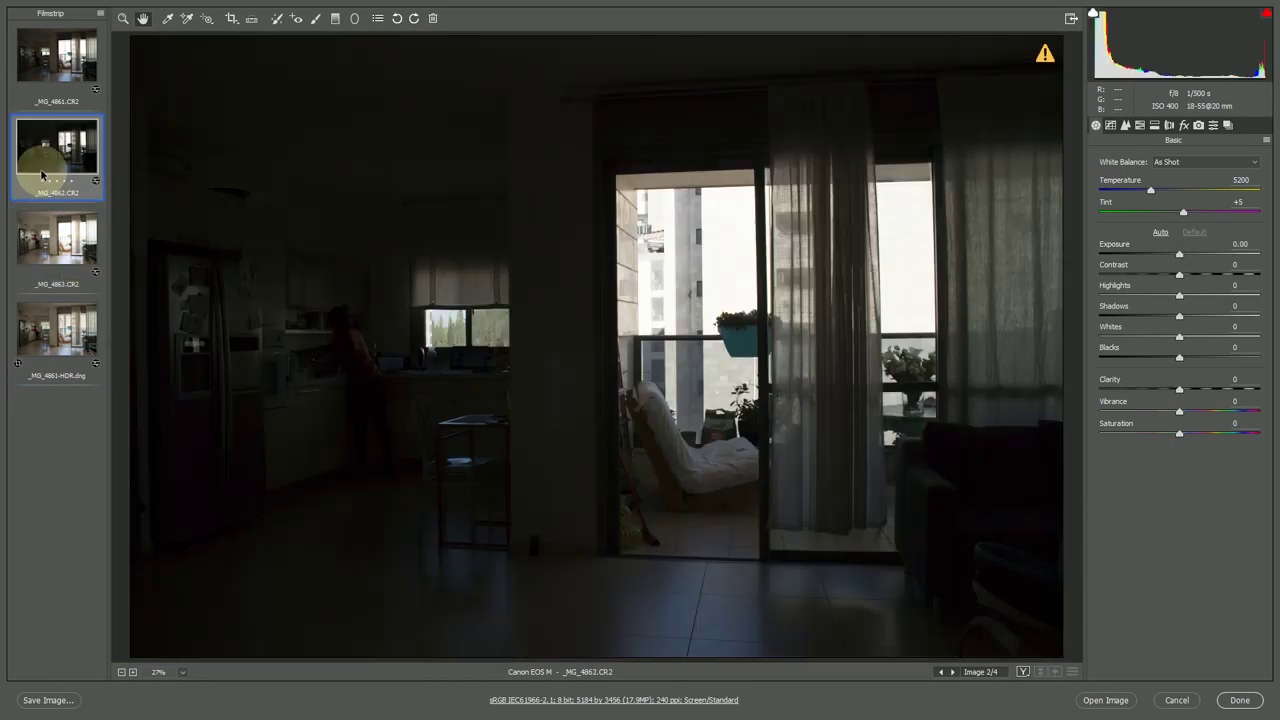
# View the original _MG_4861.CR2, then return to the edited _MG_4861-HDR.dng.
pyautogui.click(59, 72)
pyautogui.click(36, 336)
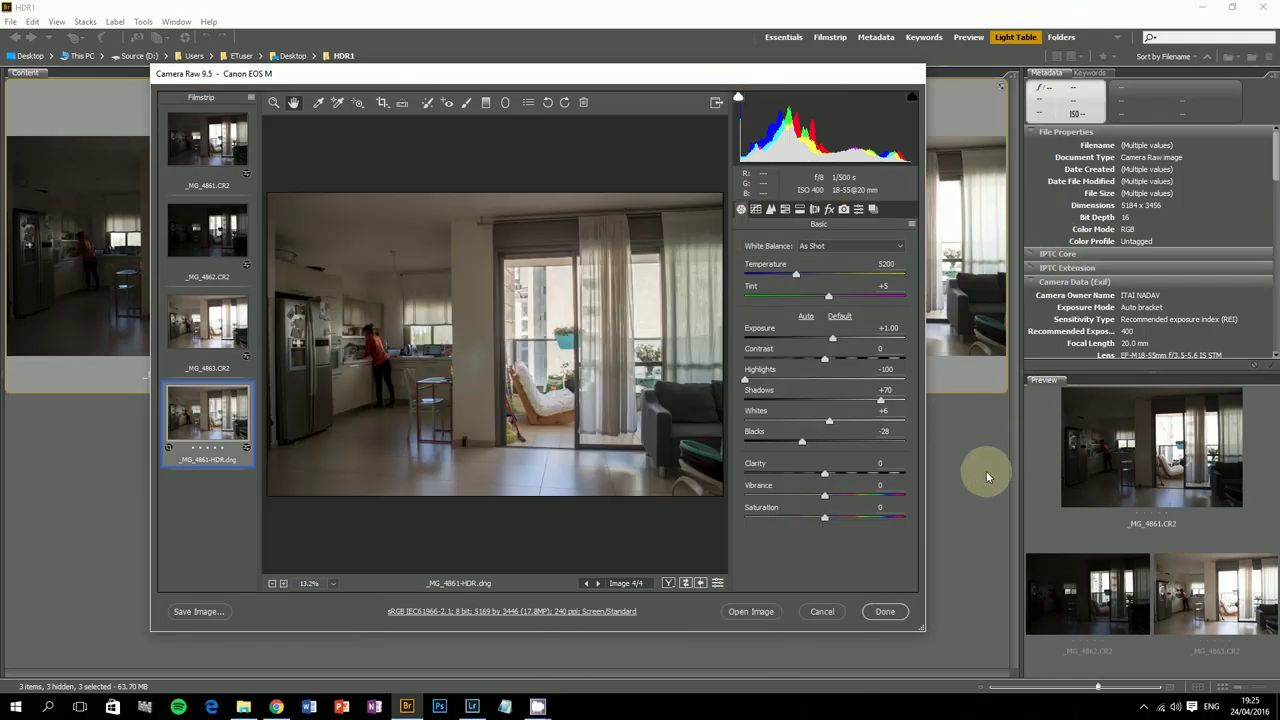
# In the Lightroom Library, view _MG_4861 large and step through all three exposures.
pyautogui.click(474, 707)
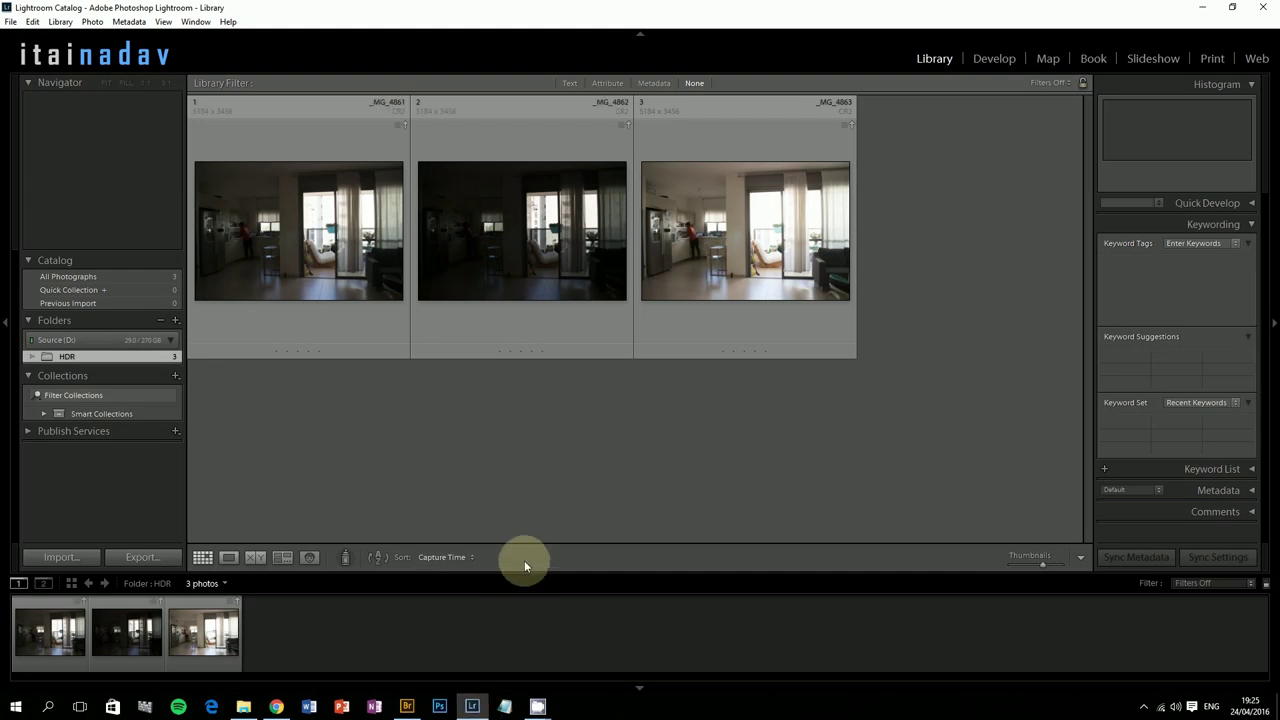
pyautogui.click(320, 270)
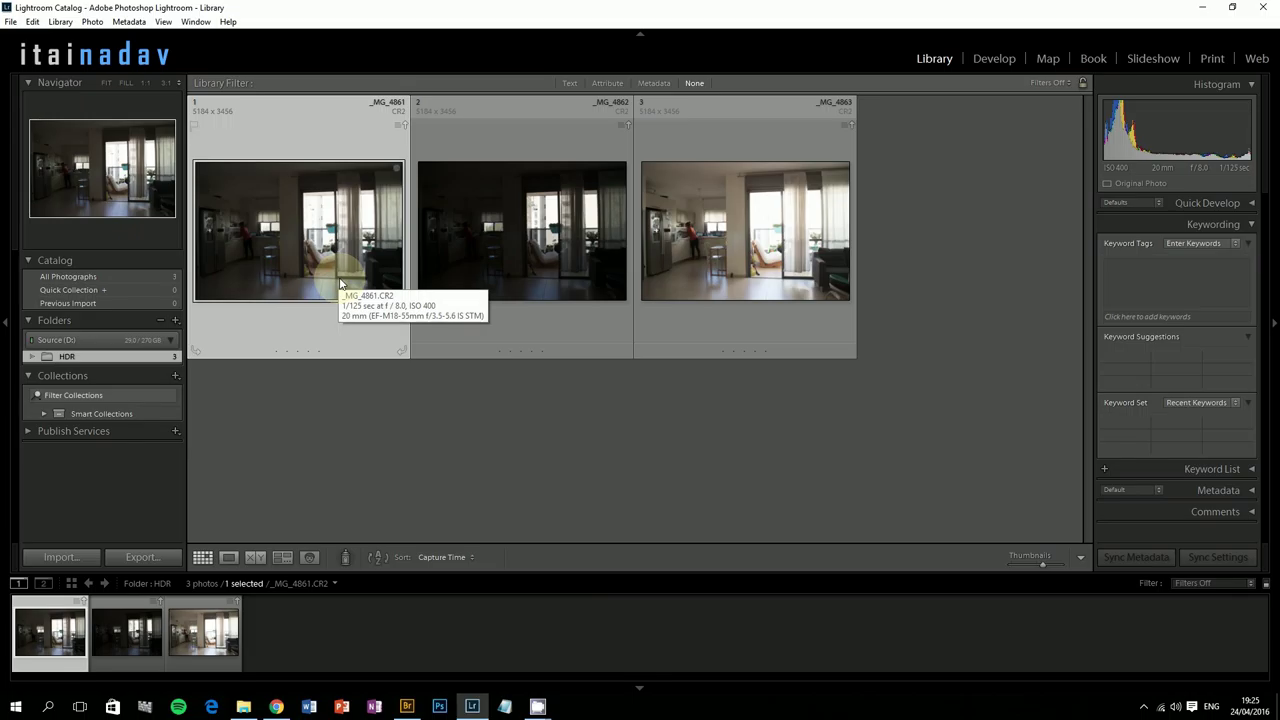
pyautogui.doubleClick(318, 274)
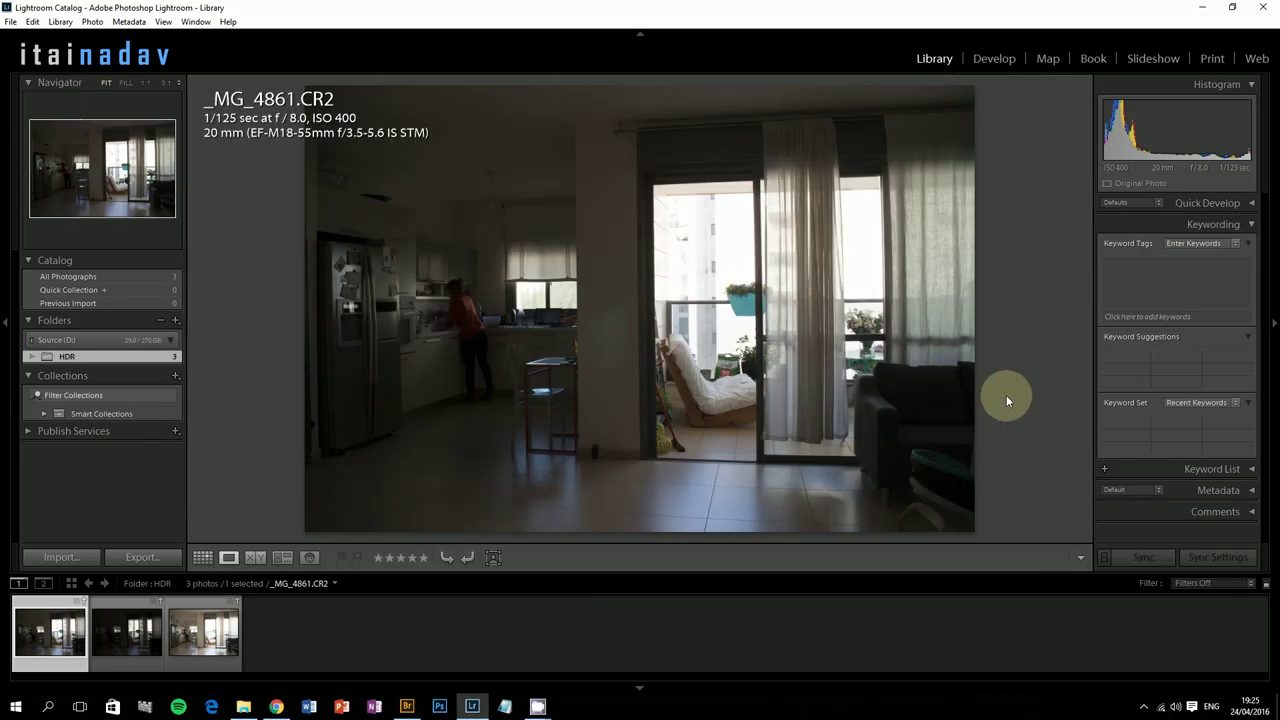
pyautogui.press('Right')
pyautogui.press('i')
pyautogui.press('Right')
pyautogui.press('Left')
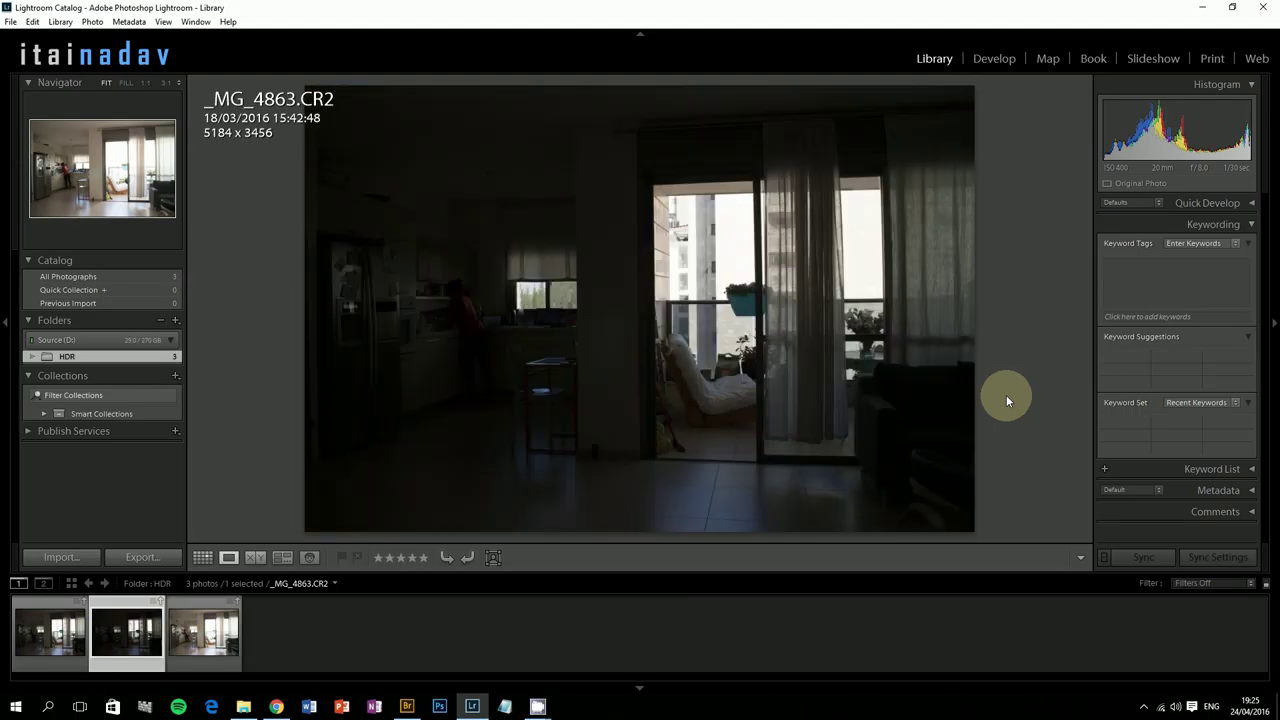
pyautogui.press('Left')
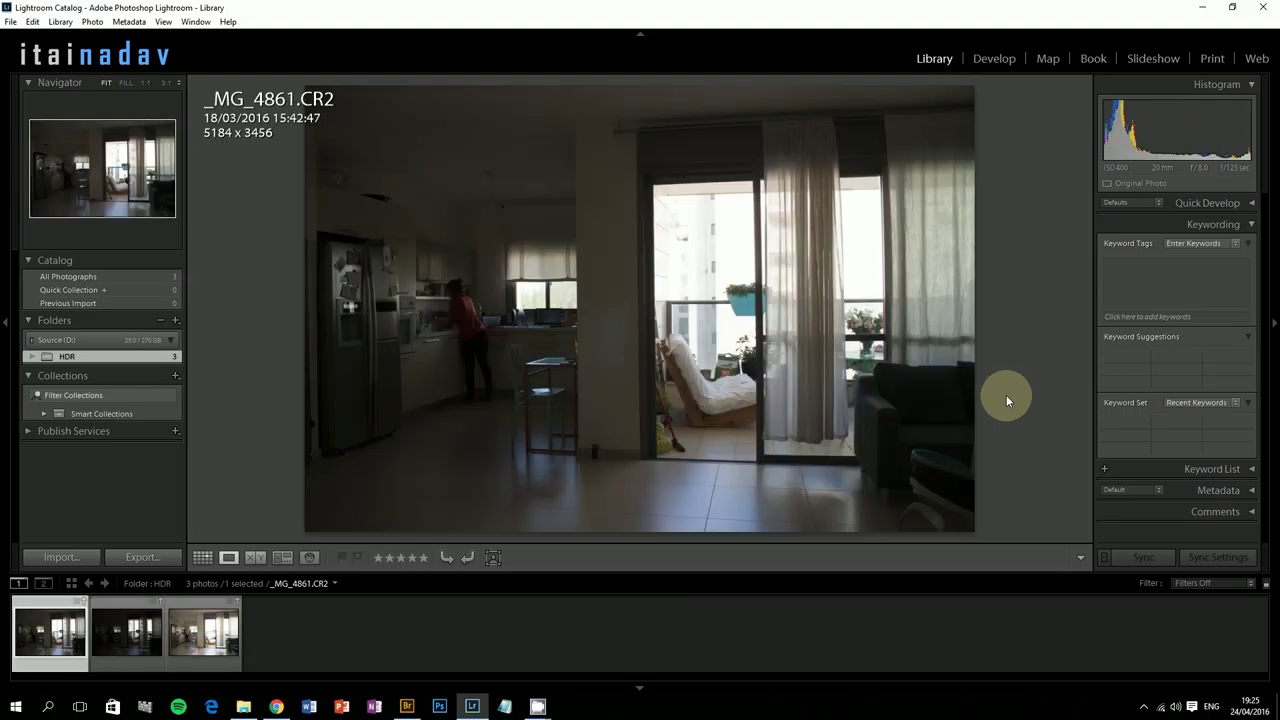
# Select all three exposures and start a Photo Merge > HDR.
pyautogui.hotkey('ctrl', 'a')
pyautogui.click(203, 648)
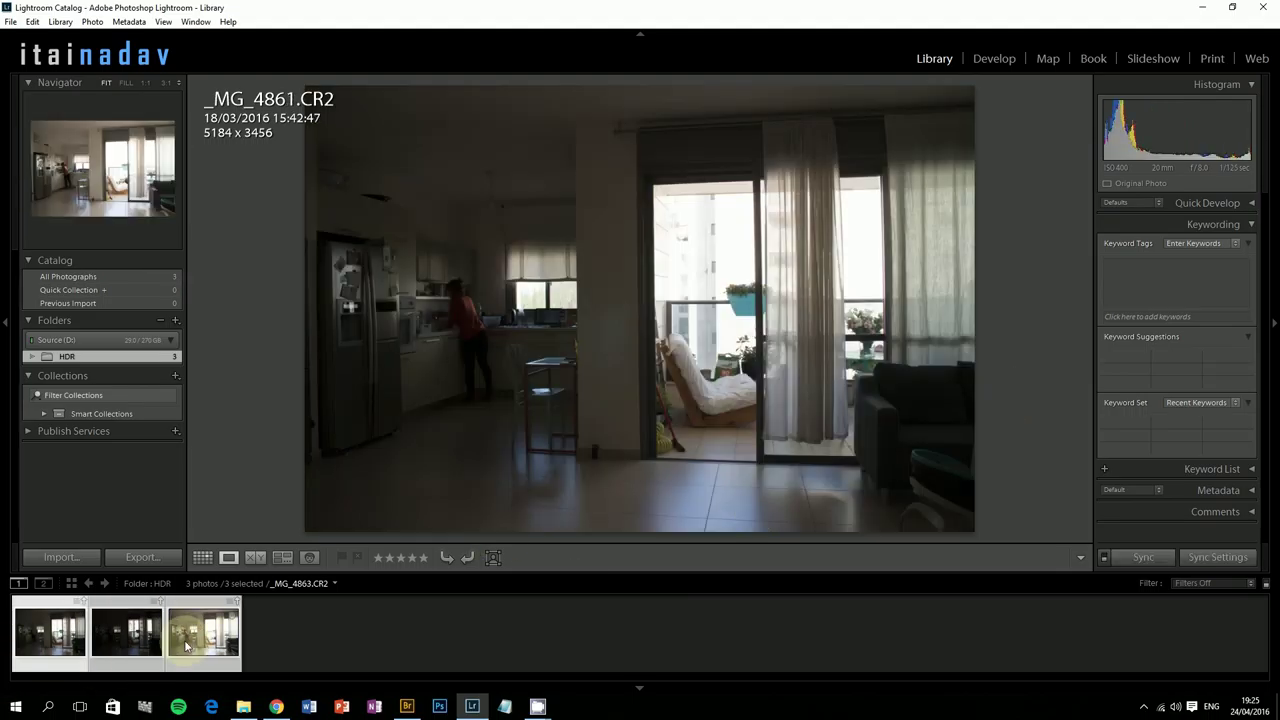
pyautogui.rightClick(206, 642)
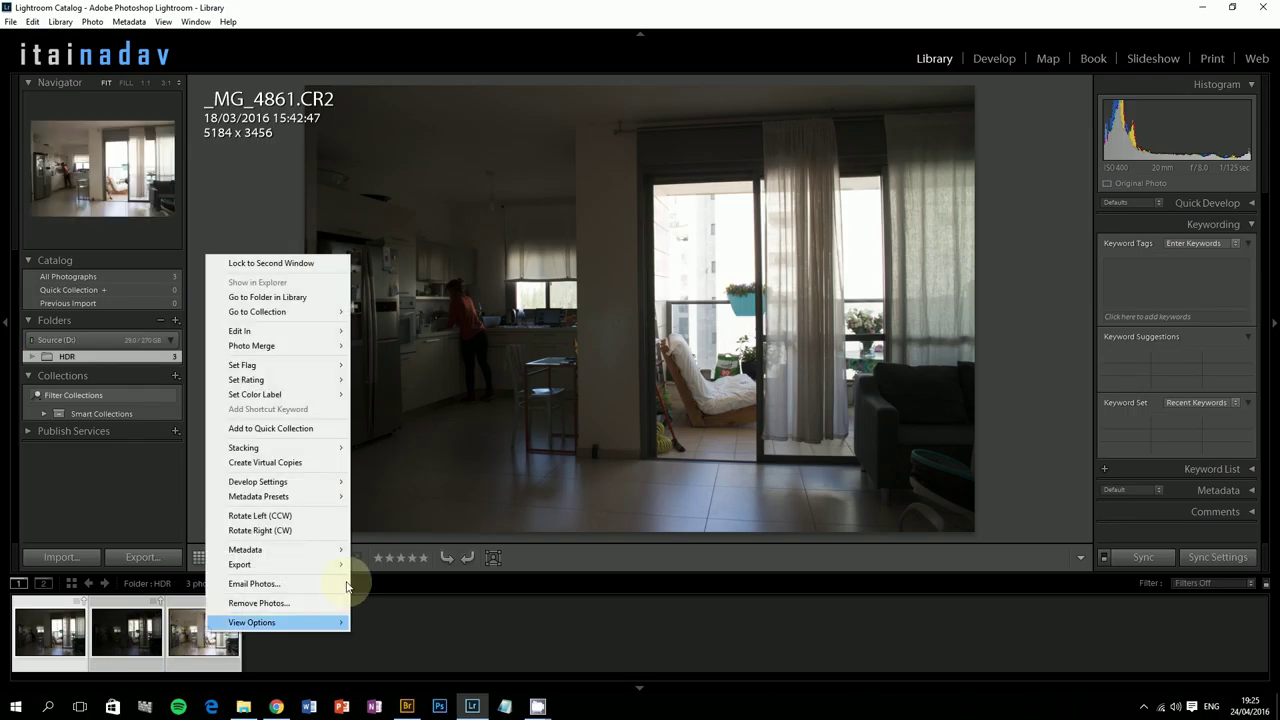
pyautogui.rightClick(574, 400)
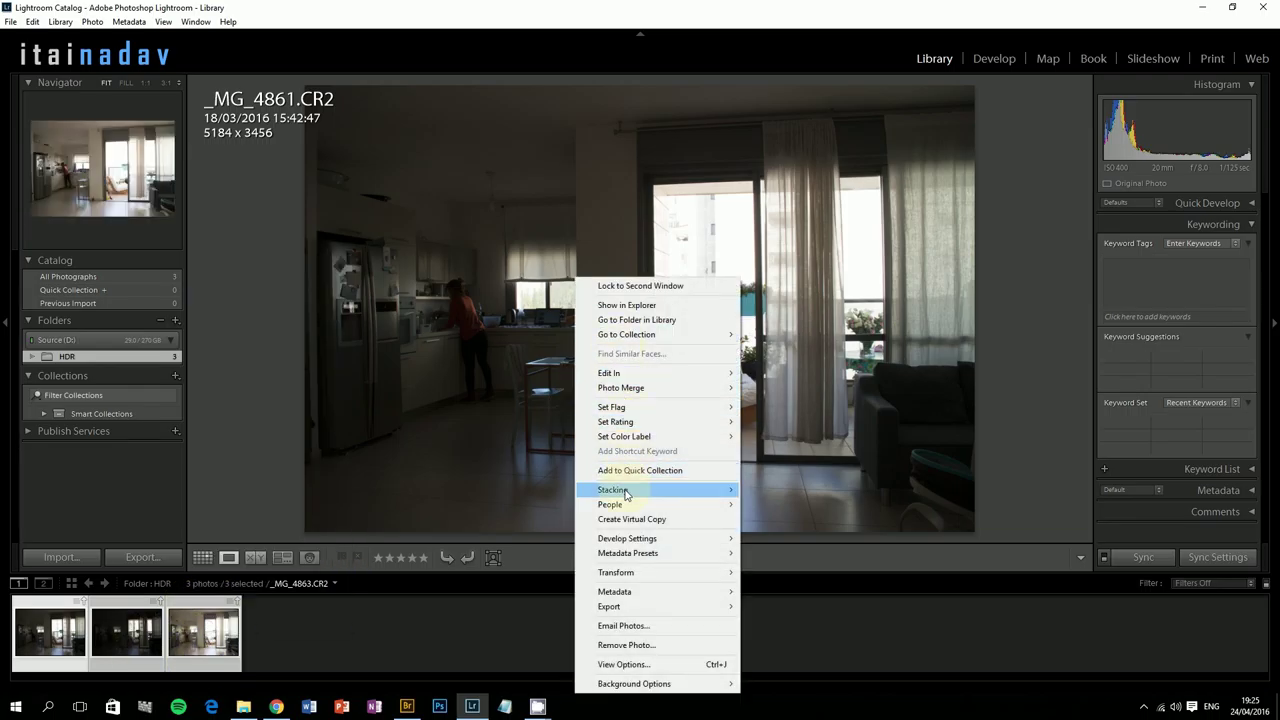
pyautogui.moveTo(650, 388)
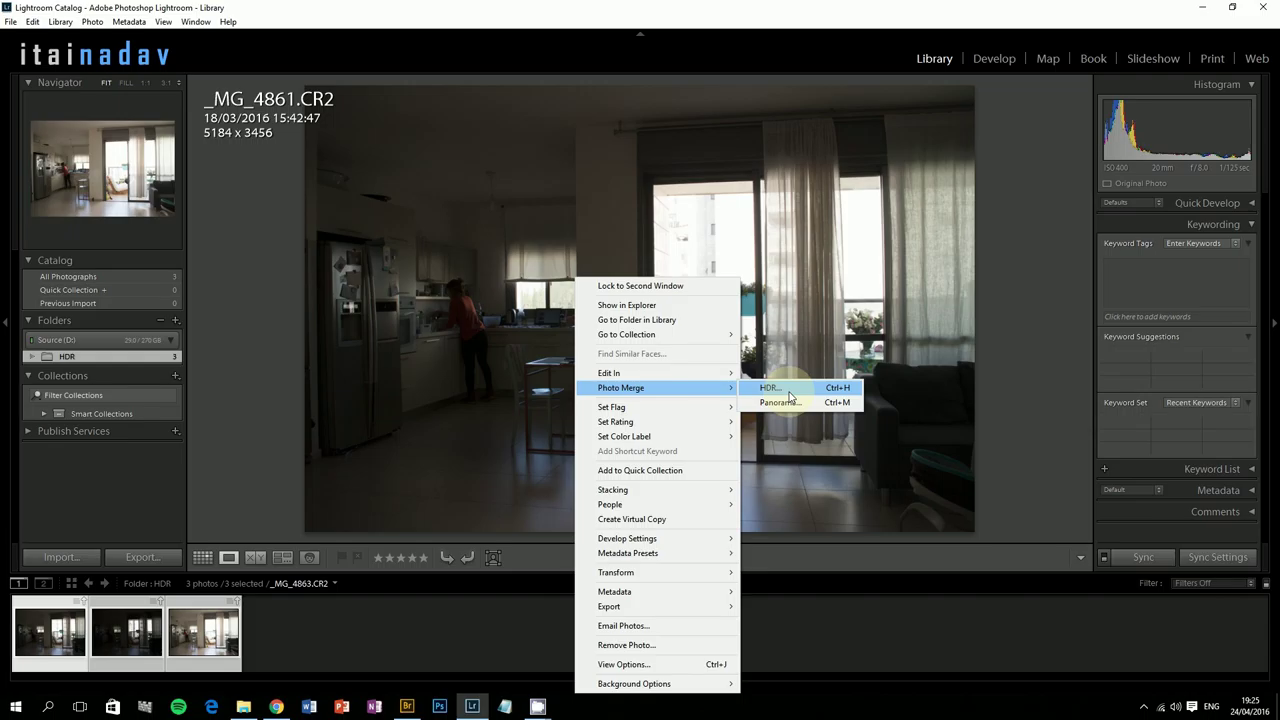
pyautogui.click(788, 390)
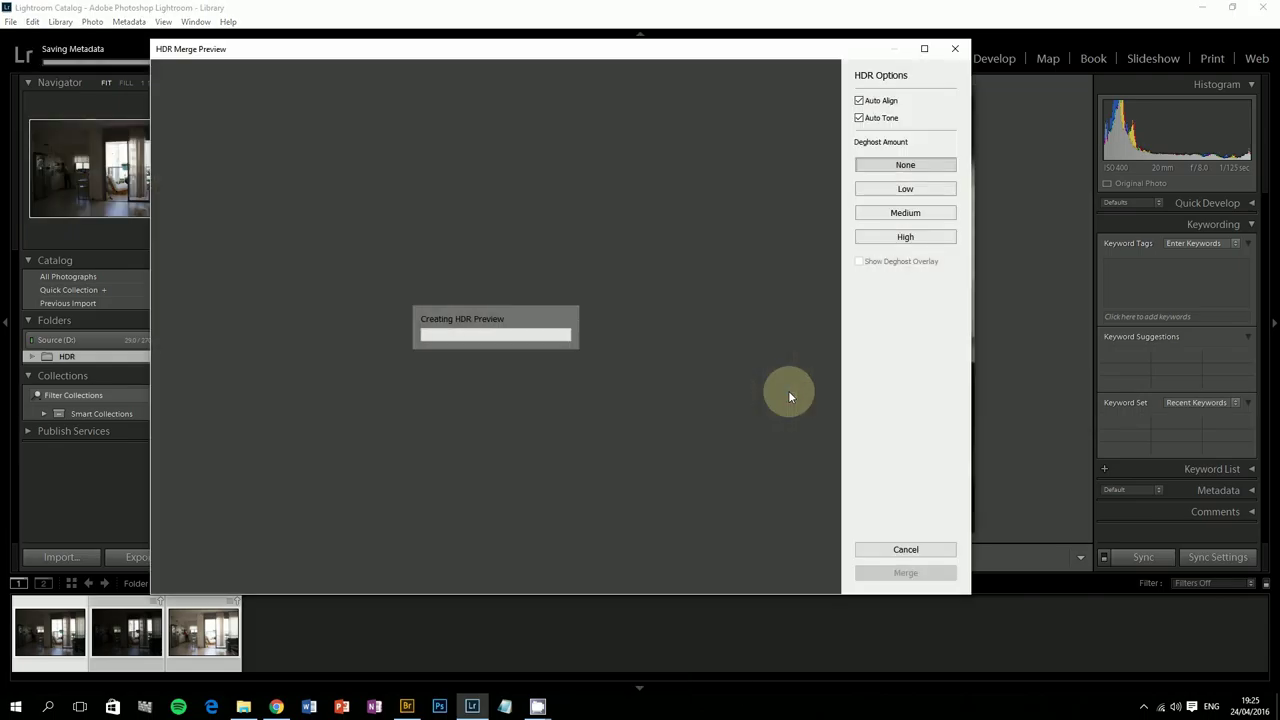
# Merge the exposures into an HDR with Auto Align, Auto Tone and Deghost None.
pyautogui.moveTo(478, 49); pyautogui.dragTo(589, 52)
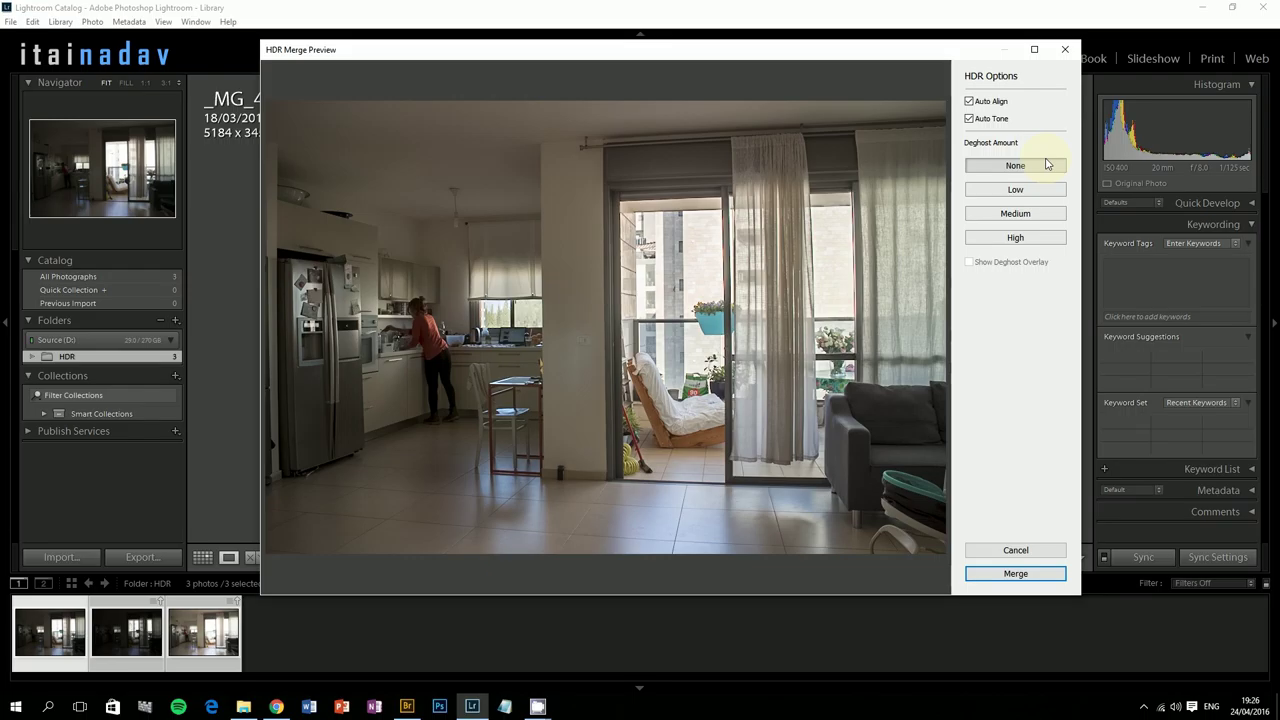
pyautogui.click(1015, 574)
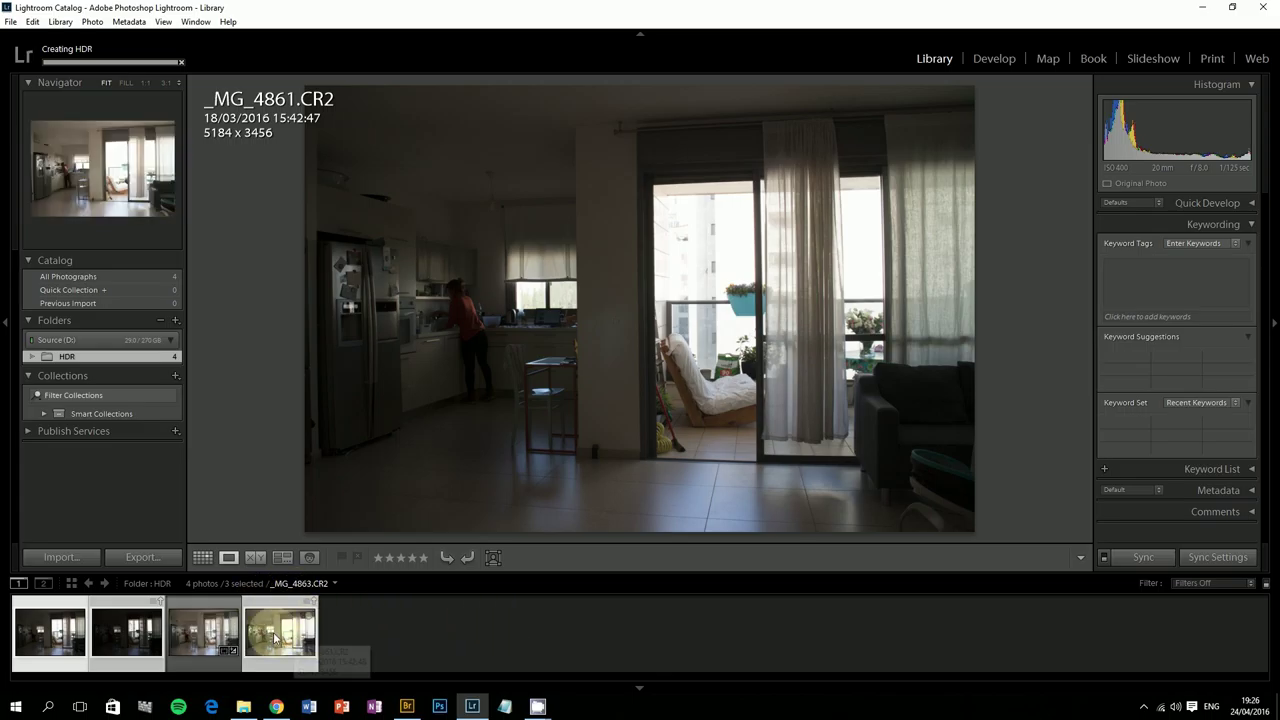
# Show the new 5170 x 3447 merged HDR DNG in Loupe view.
pyautogui.click(205, 630)
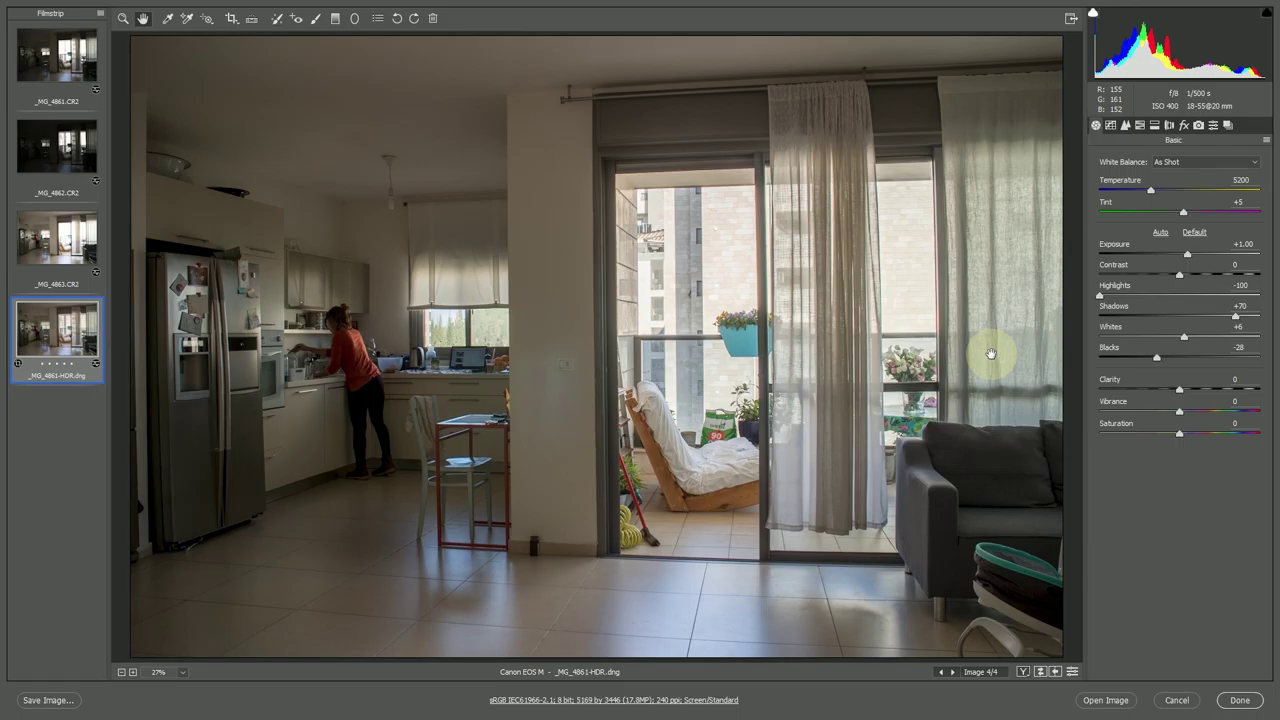
pyautogui.click(70, 75)
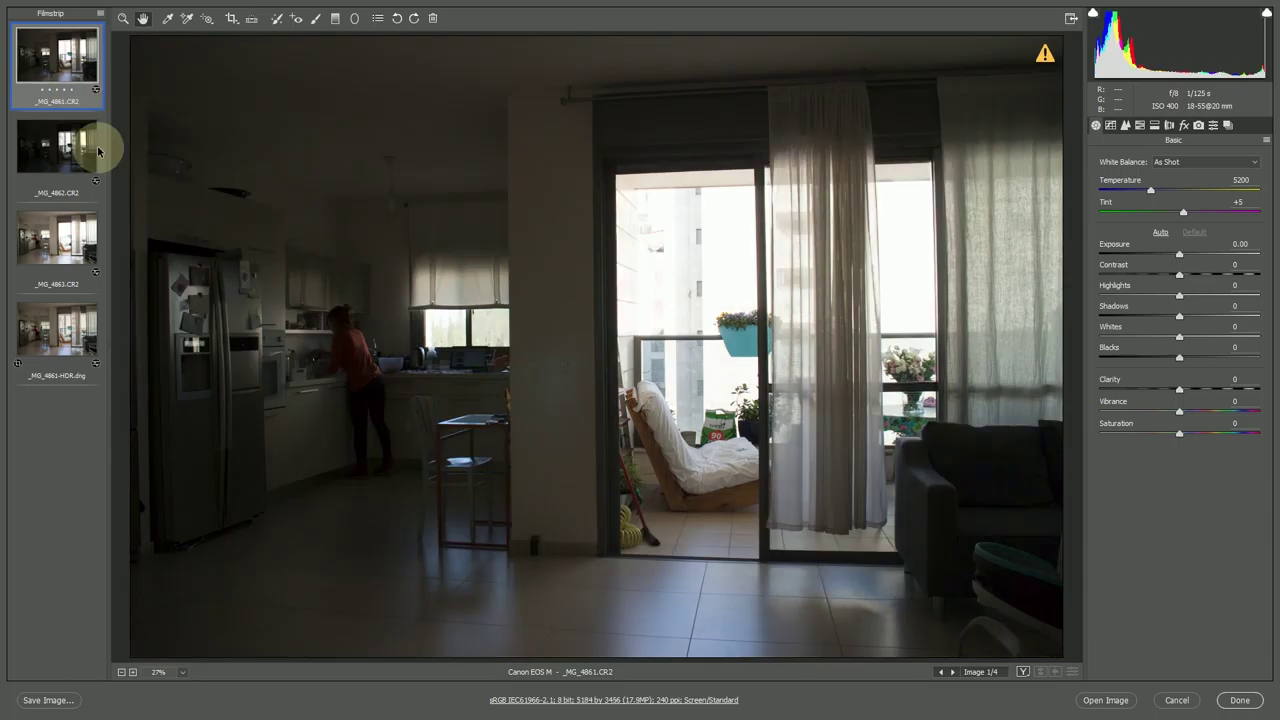
pyautogui.click(80, 150)
pyautogui.click(88, 238)
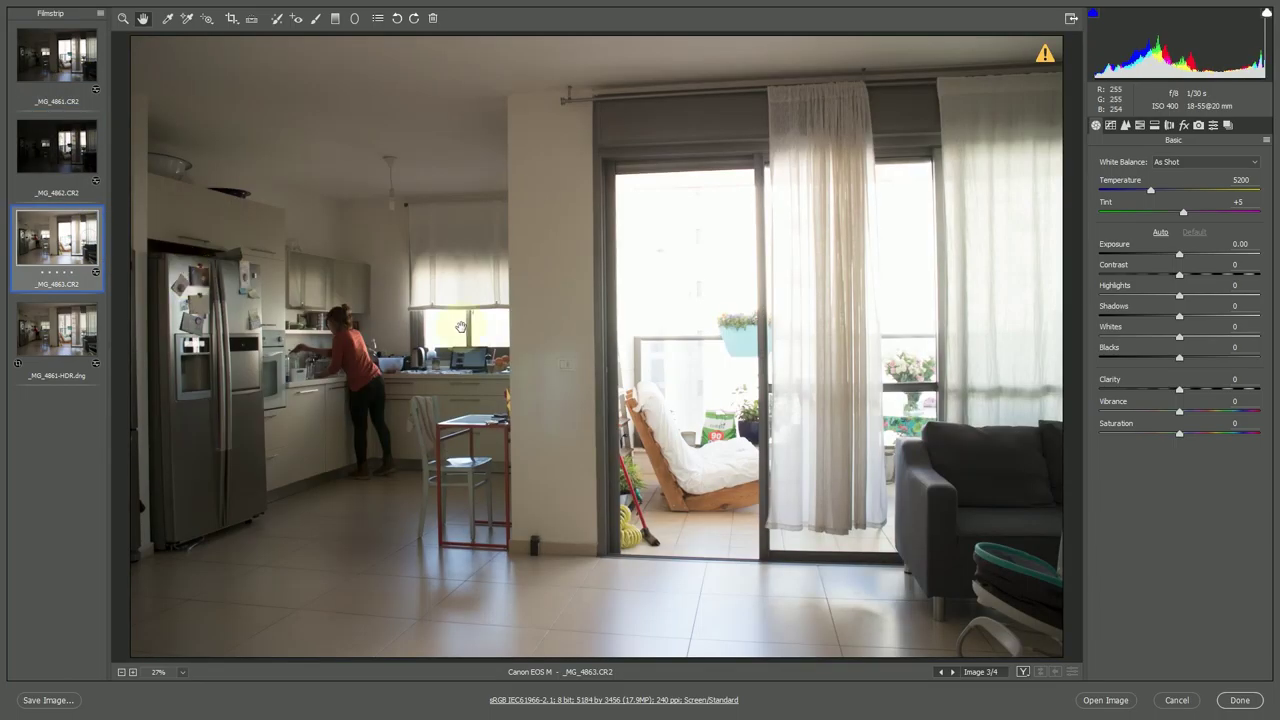
pyautogui.click(48, 342)
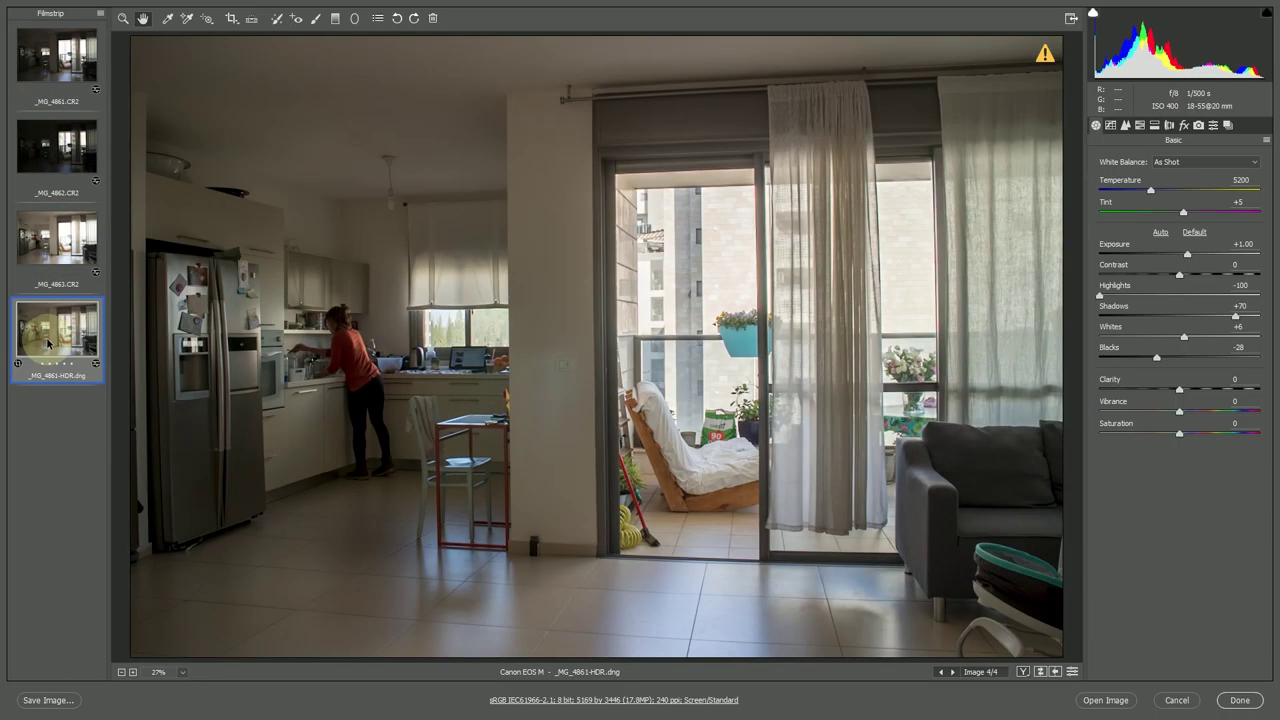